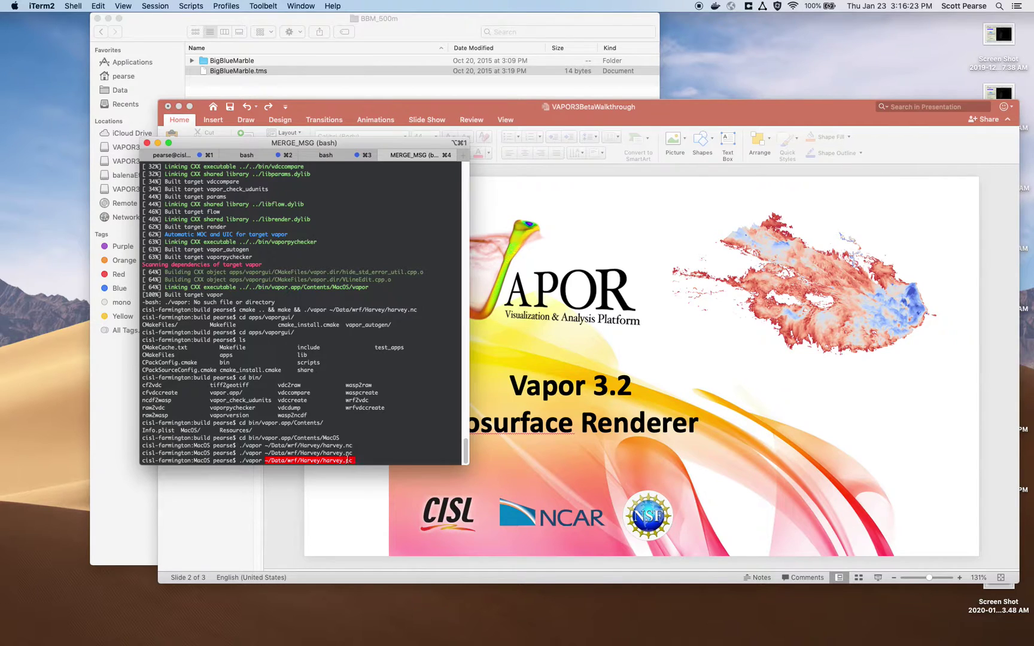
Bring the terminal with the corrected ./vapor ~/Data/wrf/Harvey/harvey.nc command back into focus
mouse_move(456, 637)
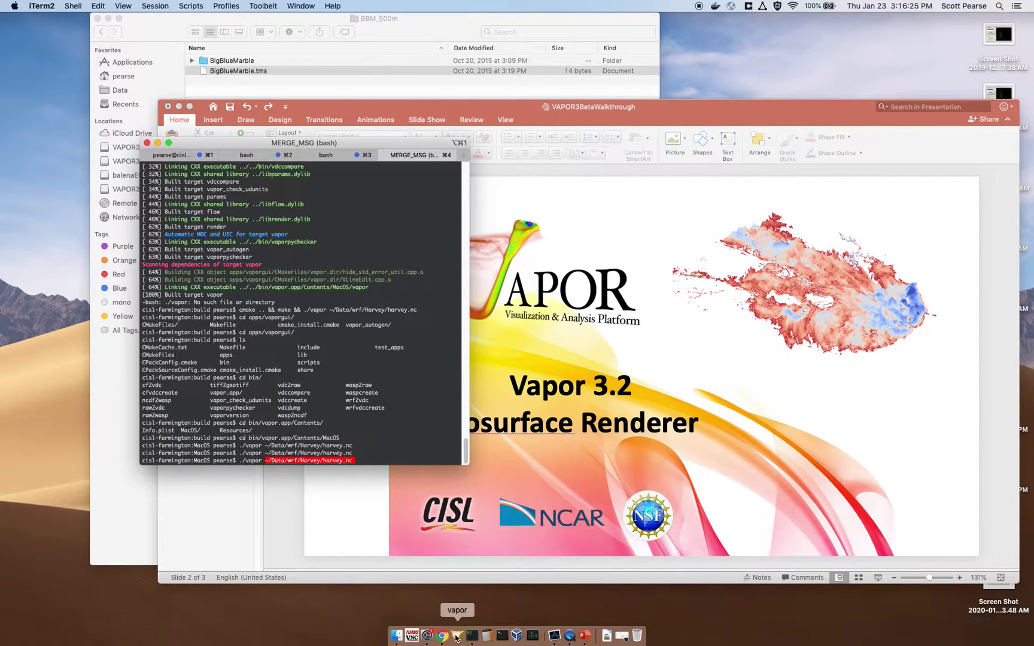
click(315, 319)
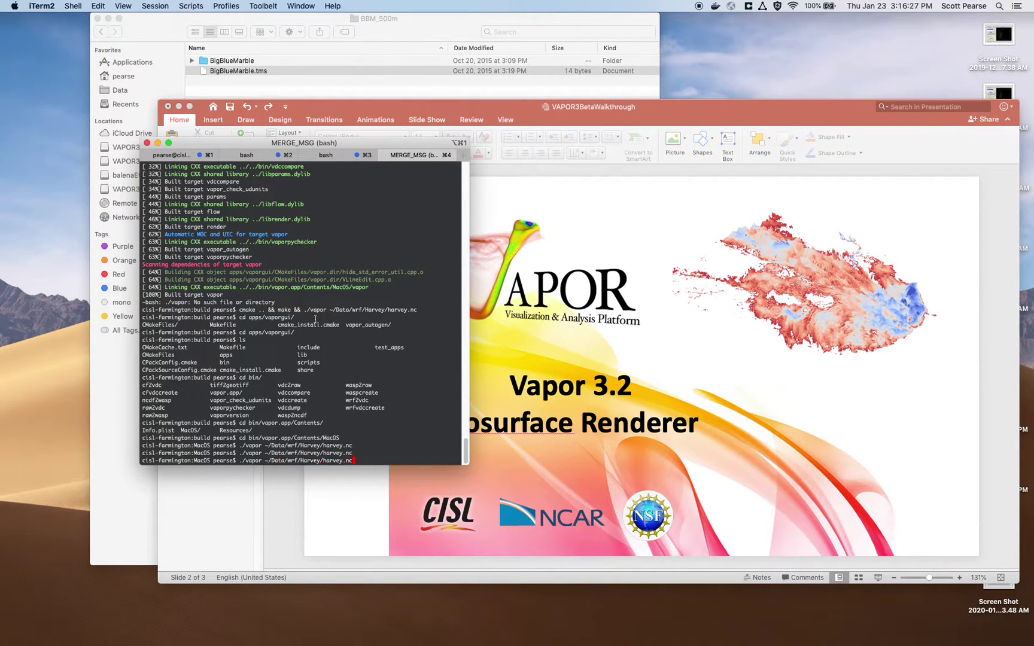
Run the vapor command on harvey.nc and maximise the VAPOR User Interface window
key(Return)
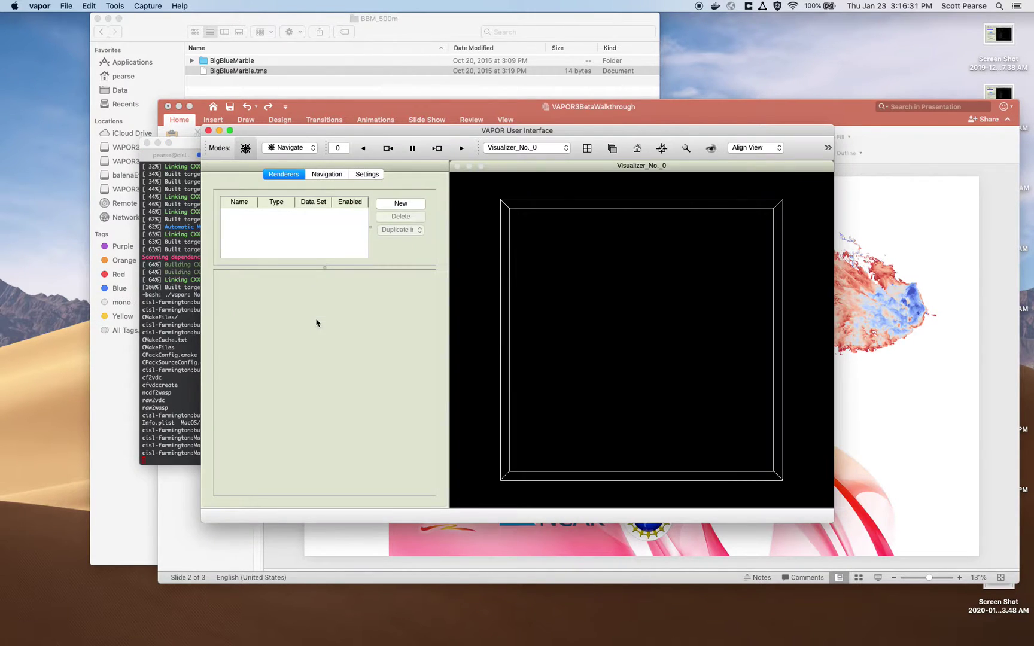
double_click(360, 134)
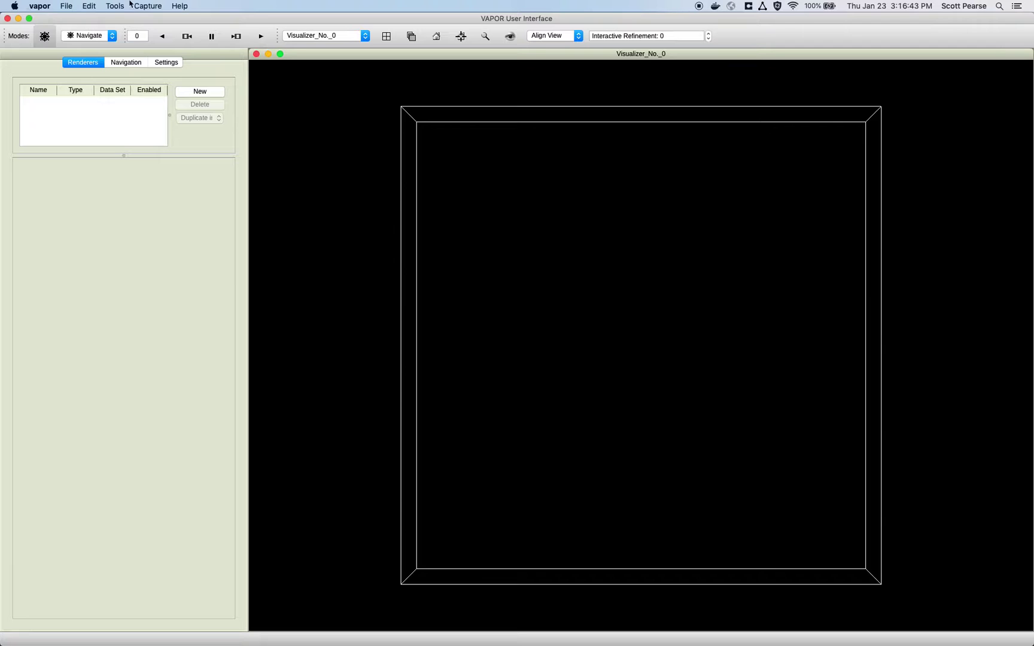
click(47, 9)
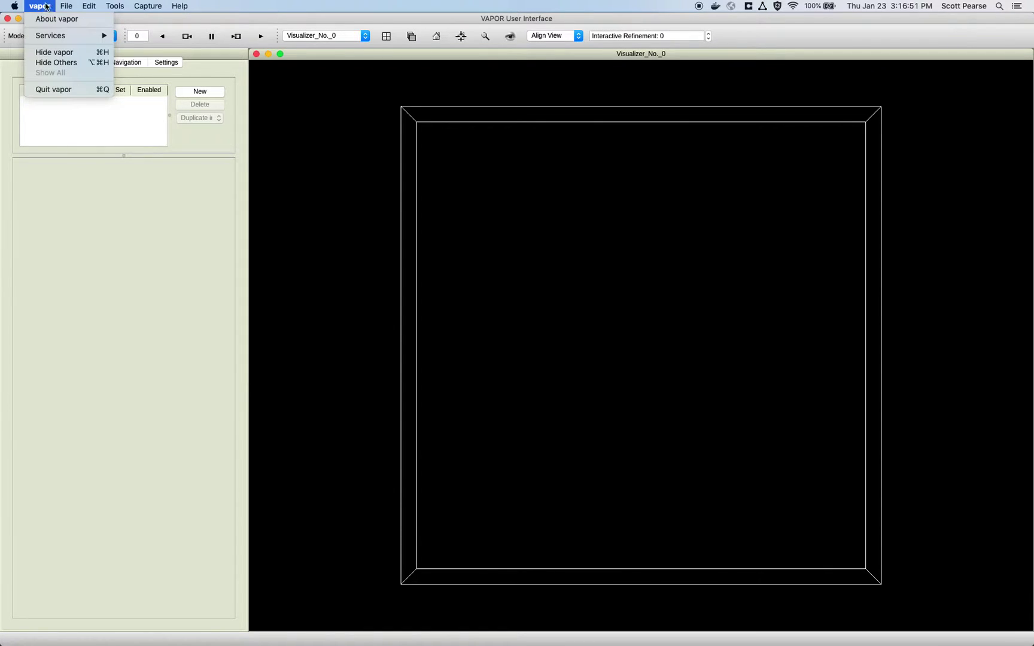
mouse_move(59, 9)
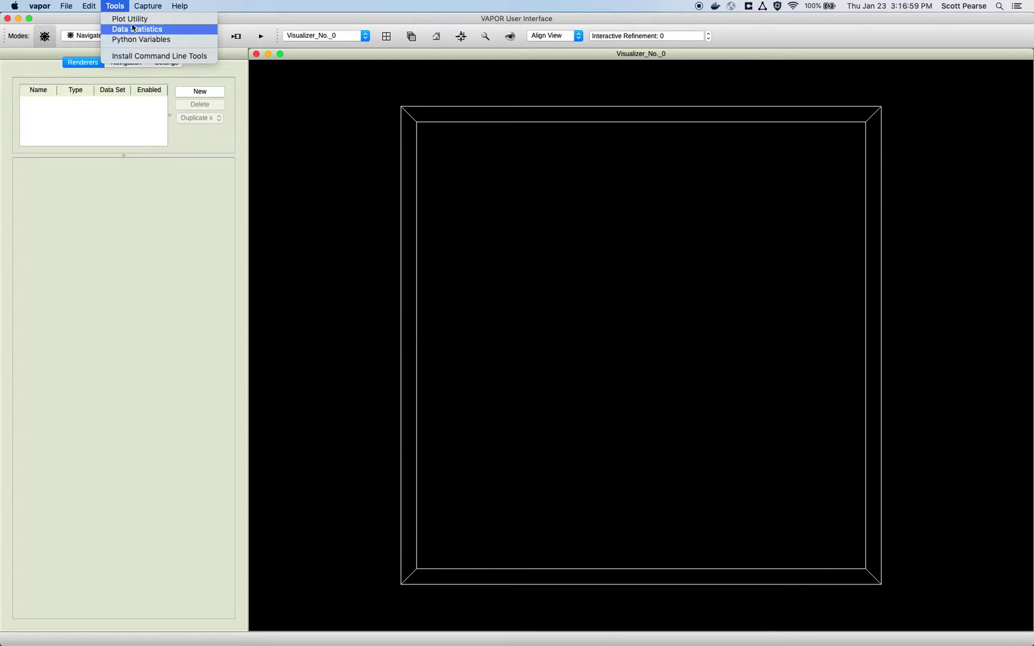
mouse_move(143, 8)
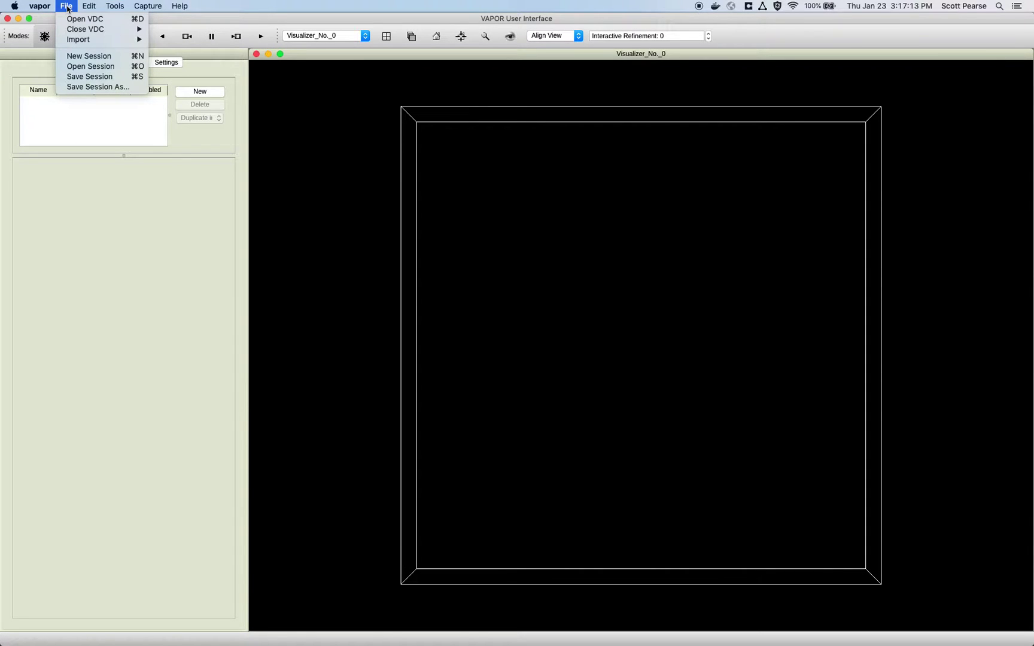
click(199, 548)
mouse_move(446, 634)
click(66, 6)
mouse_move(66, 6)
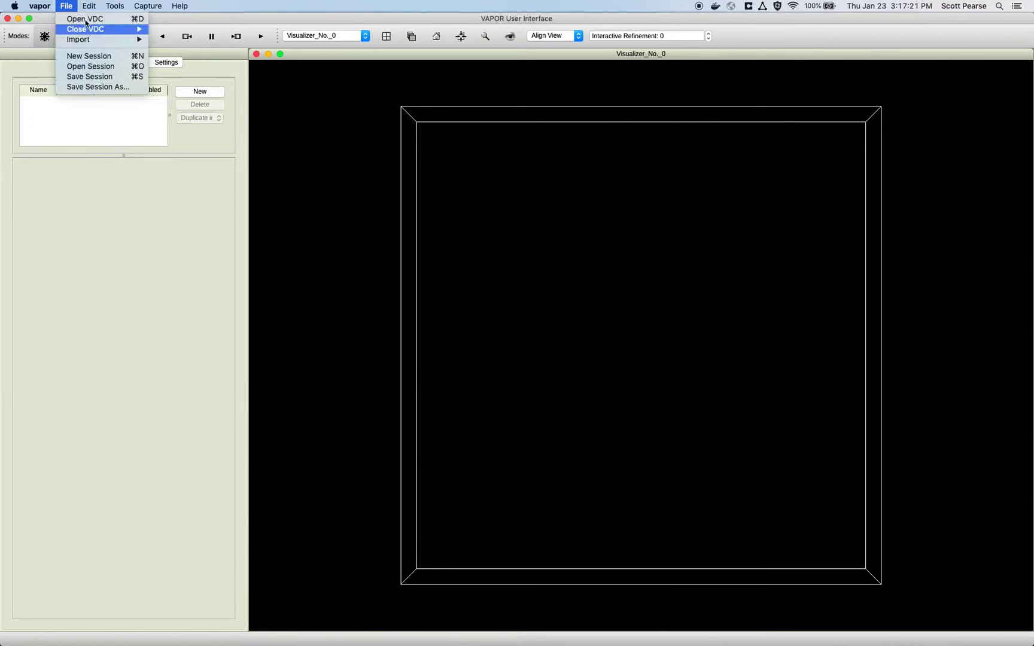
mouse_move(77, 39)
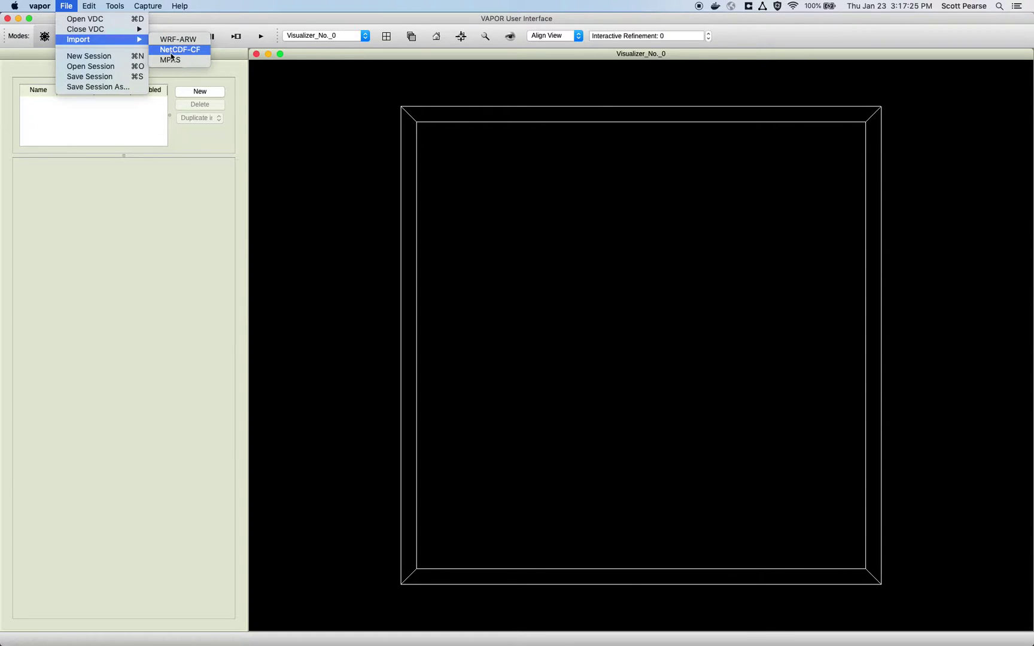
click(169, 235)
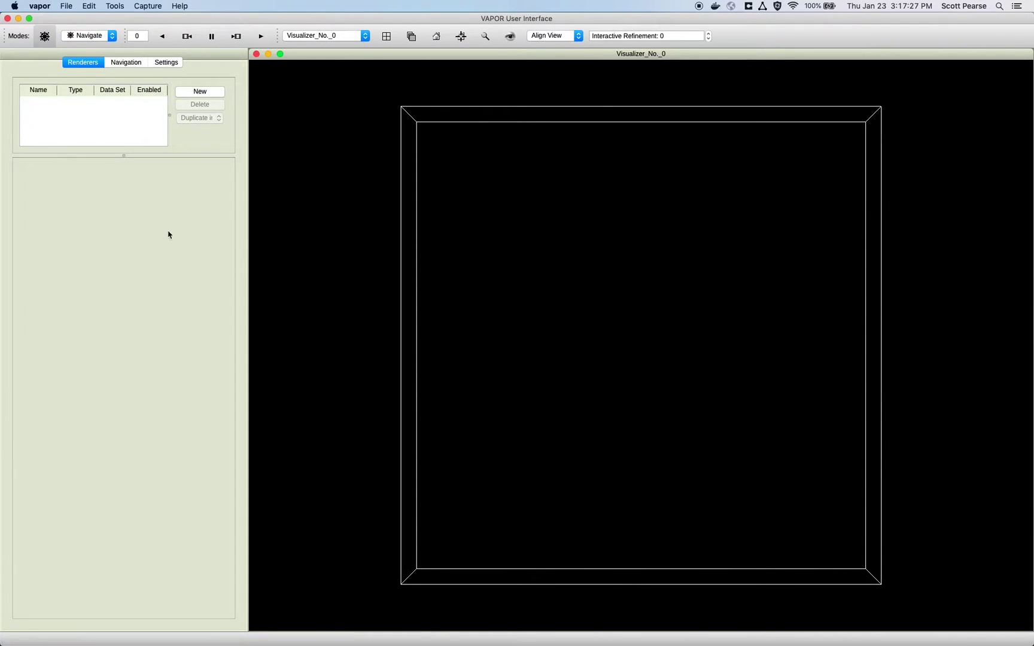
Add an Image renderer for harvey.nc and enable it to show the terrain map
click(190, 93)
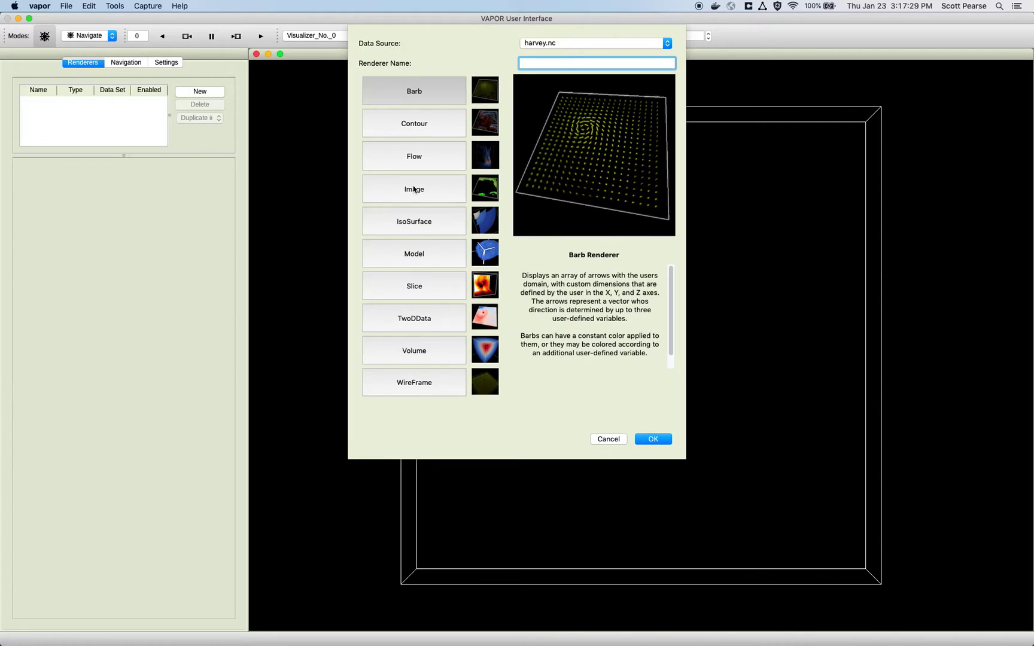
double_click(419, 193)
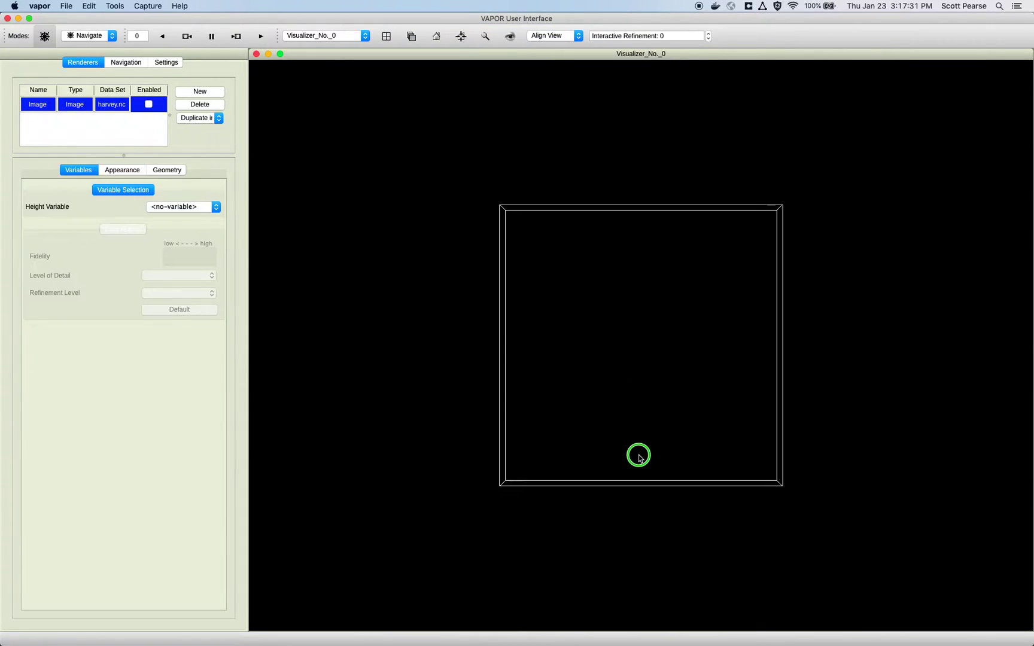
click(148, 104)
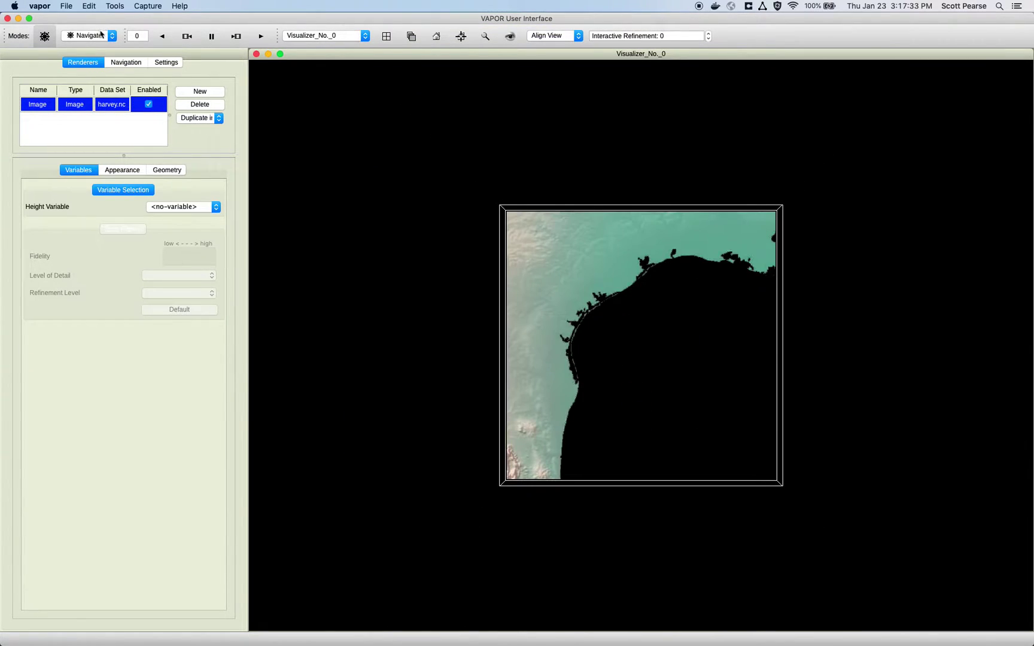
In Region mode, stretch the region box west, north, east and south, then return to Navigate
click(100, 35)
click(96, 47)
drag(491, 346, 276, 338)
drag(531, 196, 533, 69)
drag(792, 282, 994, 282)
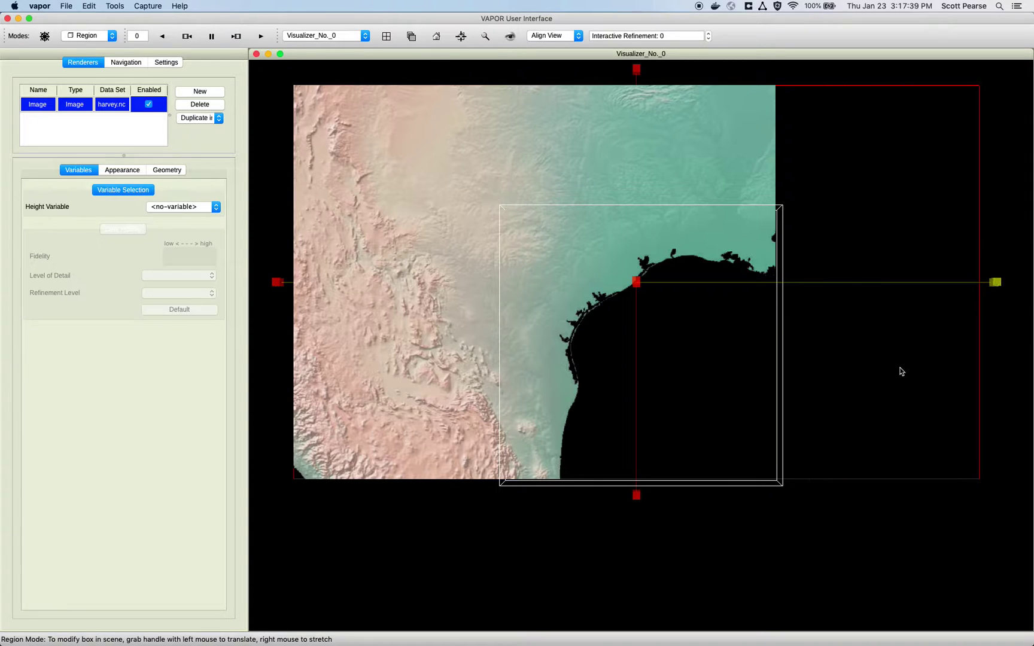
drag(644, 500, 655, 616)
drag(697, 527, 658, 241)
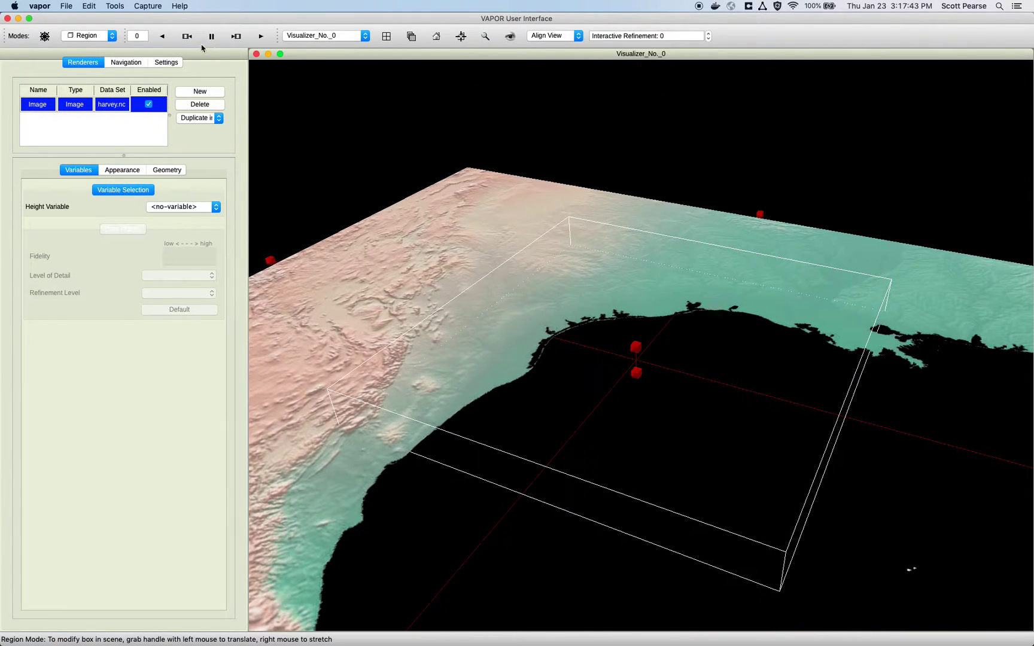
click(105, 38)
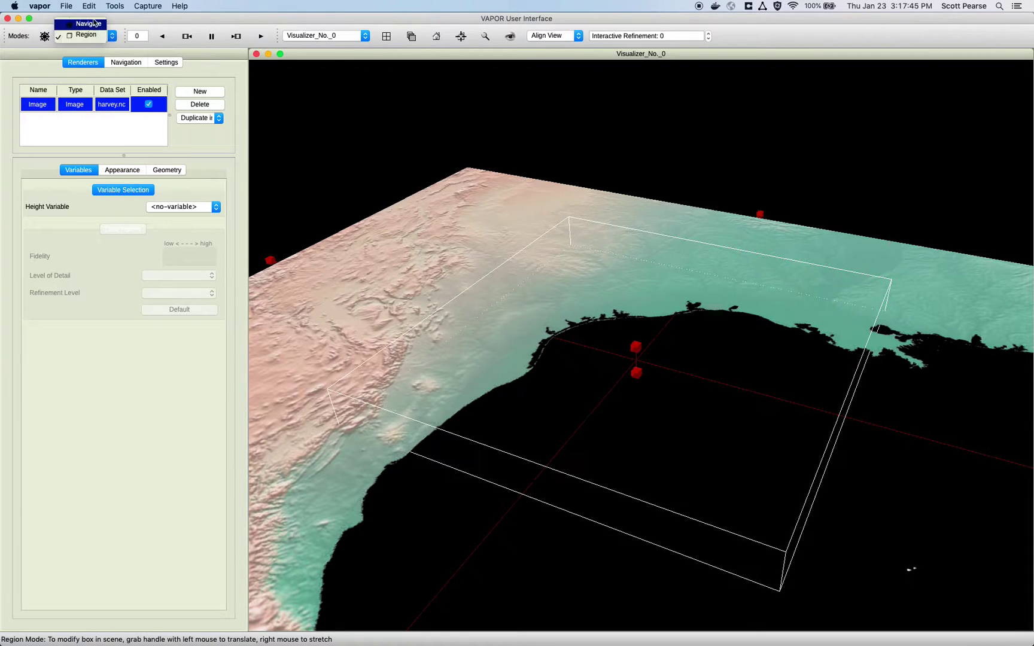
click(95, 25)
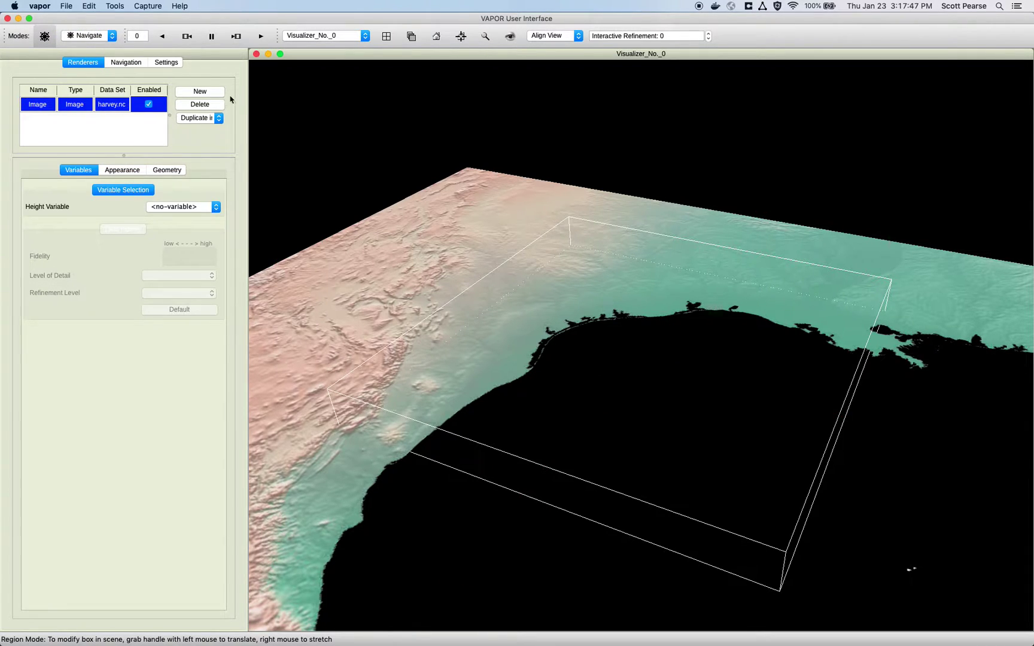
click(202, 92)
Create an IsoSurface renderer on harvey.nc and enable it to show grey CLDFRA cloud surfaces
click(420, 232)
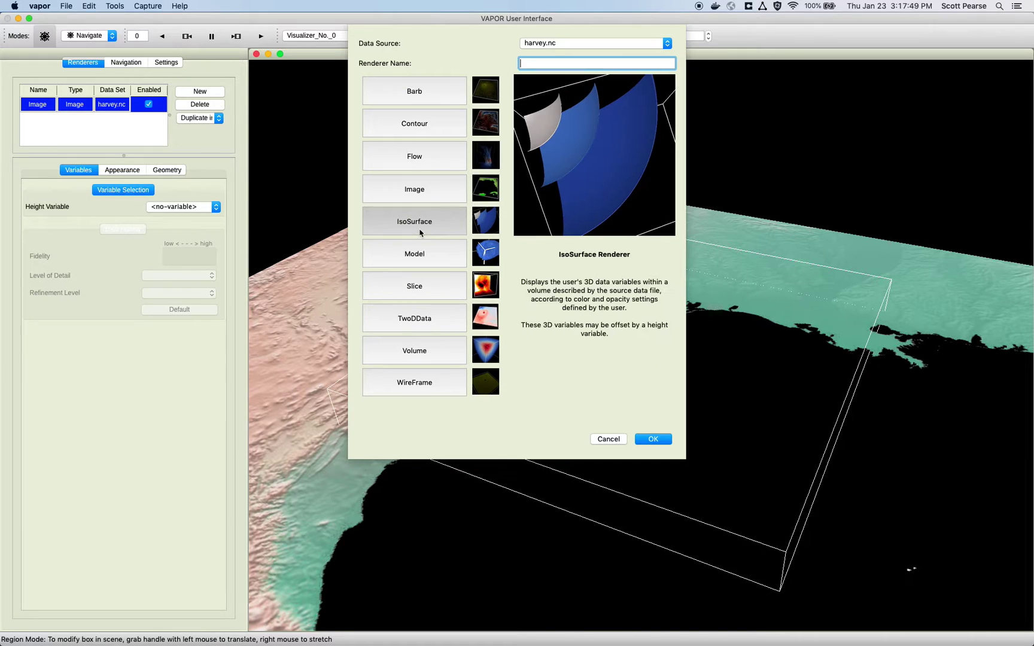
key(Return)
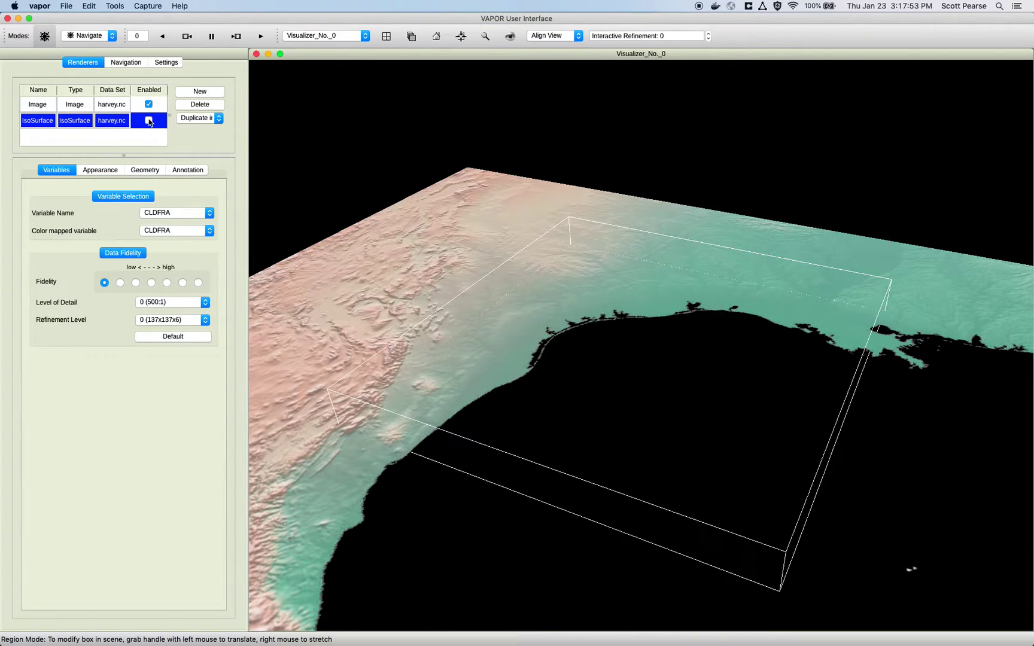
click(149, 121)
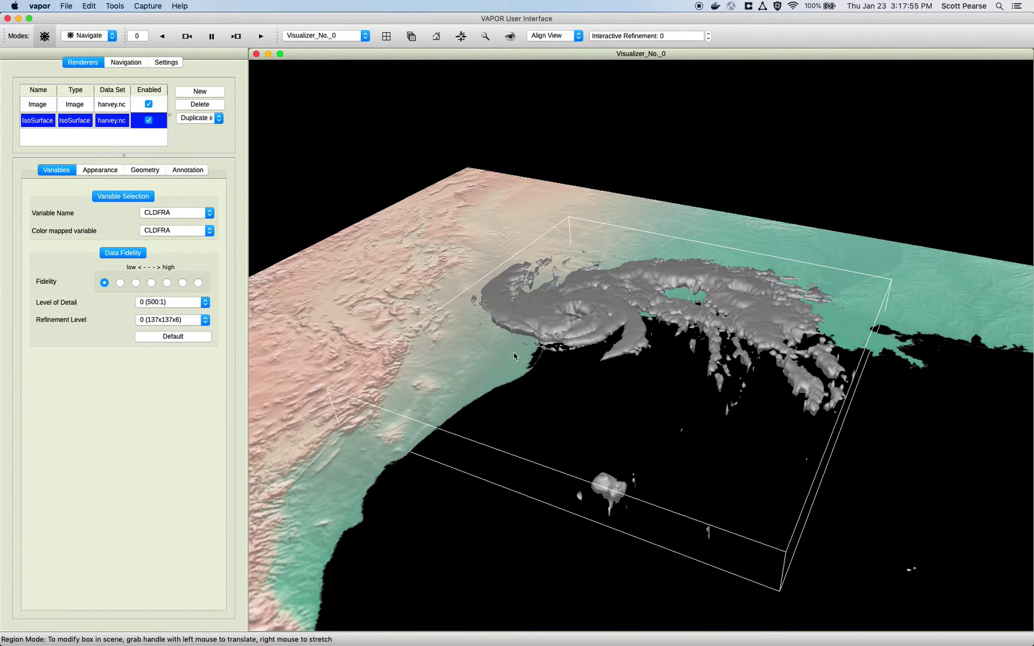
scroll(618, 286, up, 5)
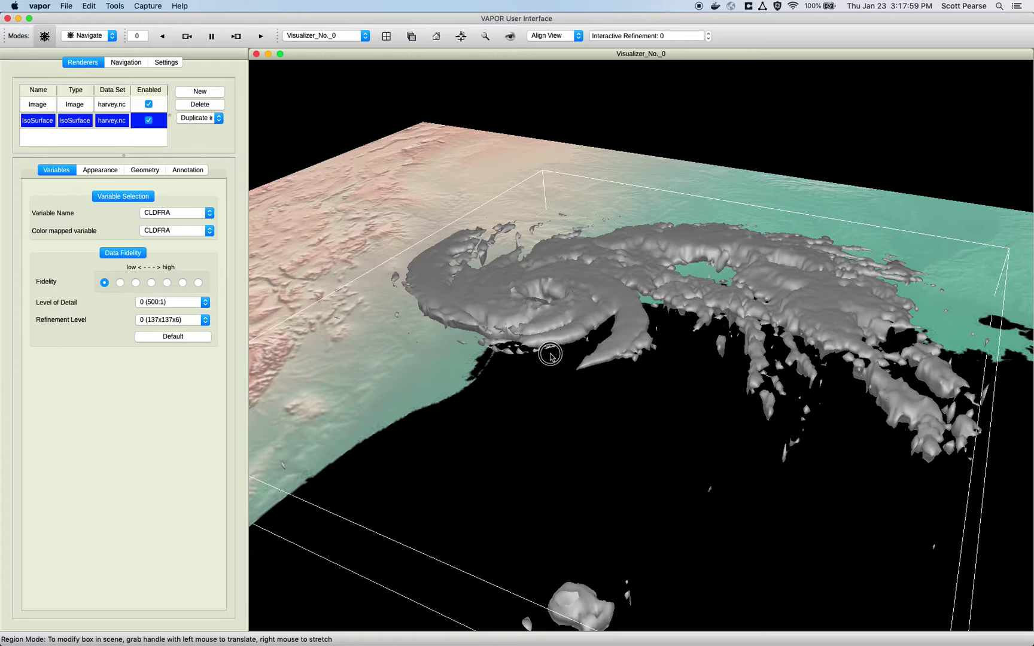
scroll(550, 359, up, 3)
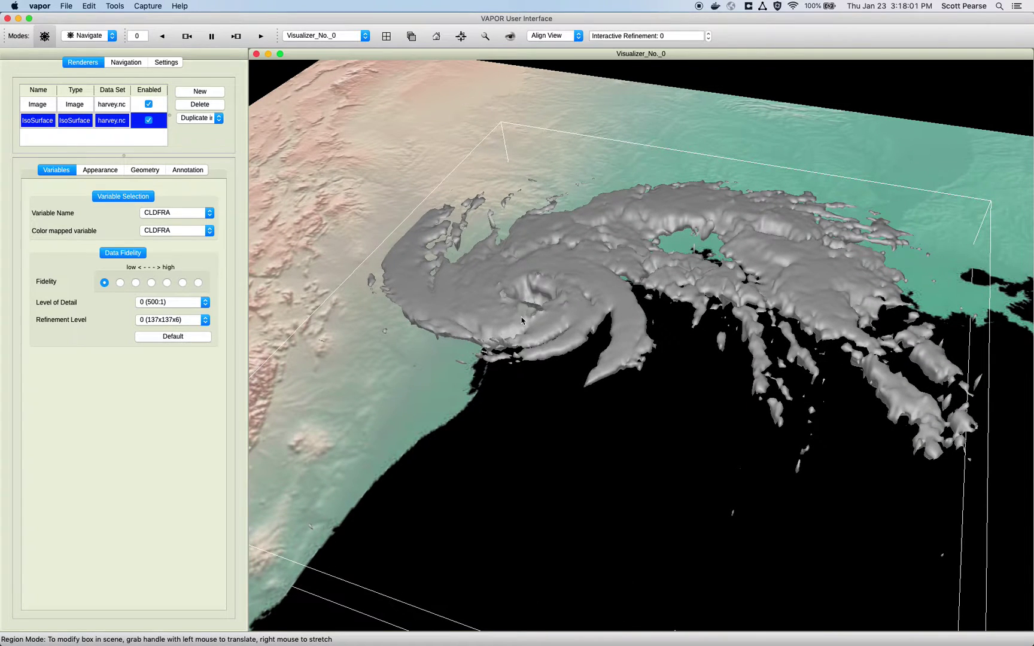
In the appearance settings, set the isovalue to 0.5, then change it to 0.75
click(108, 174)
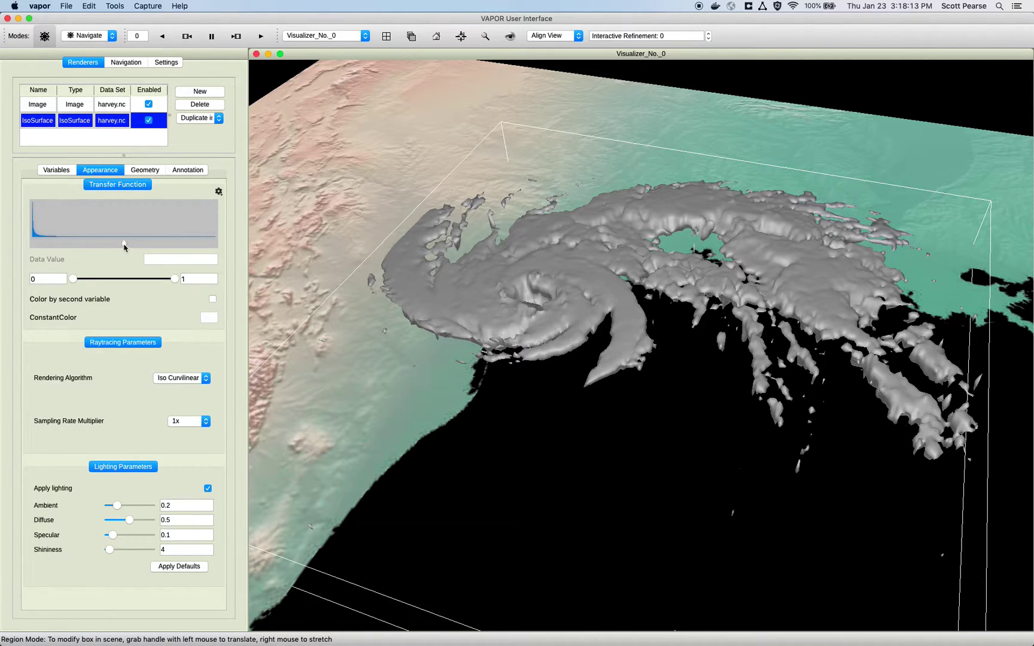
mouse_move(124, 245)
mouse_down()
mouse_move(51, 246)
mouse_move(198, 245)
mouse_move(162, 259)
mouse_move(194, 241)
mouse_move(95, 245)
mouse_move(206, 259)
mouse_up()
text(5)
key(Return)
double_click(206, 260)
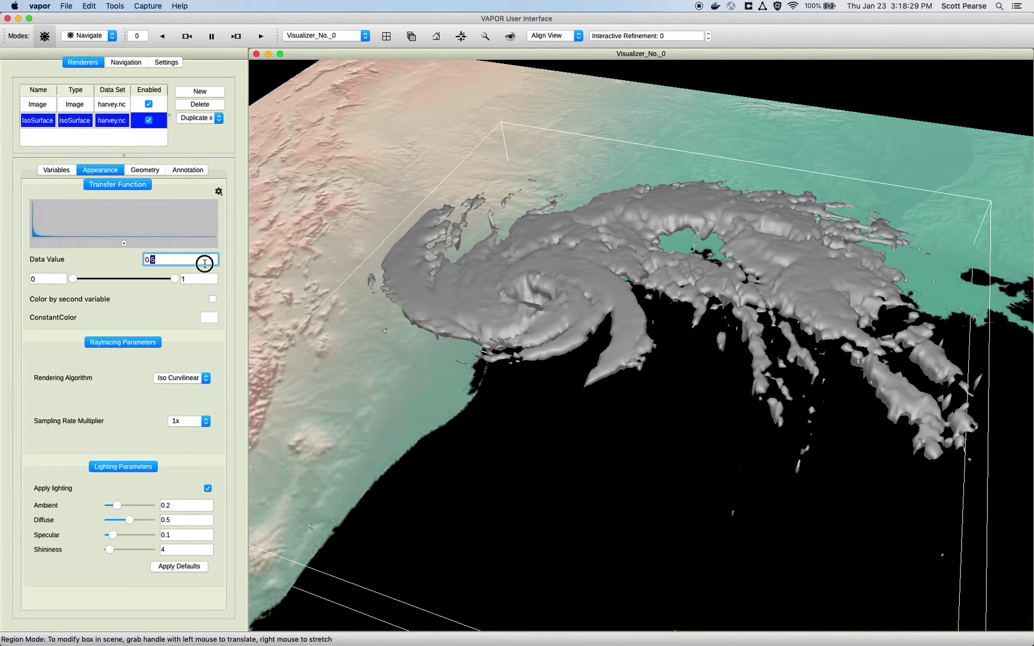
text(.)
key(Return)
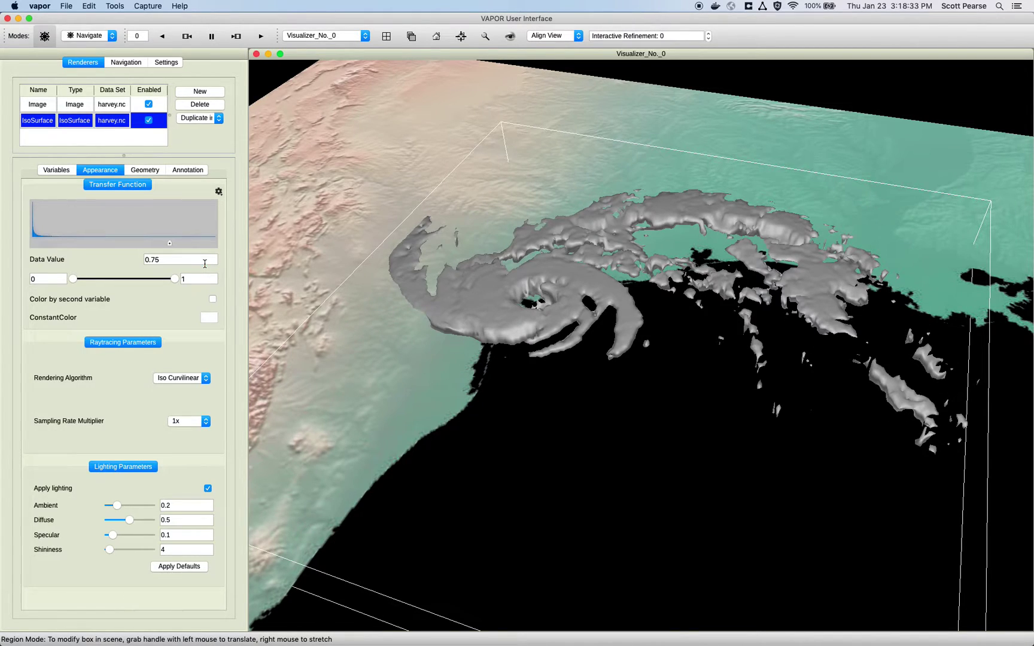
Add three more isovalues on the histogram: 0.120588, 0.391176 and 0.558824
drag(526, 388, 473, 323)
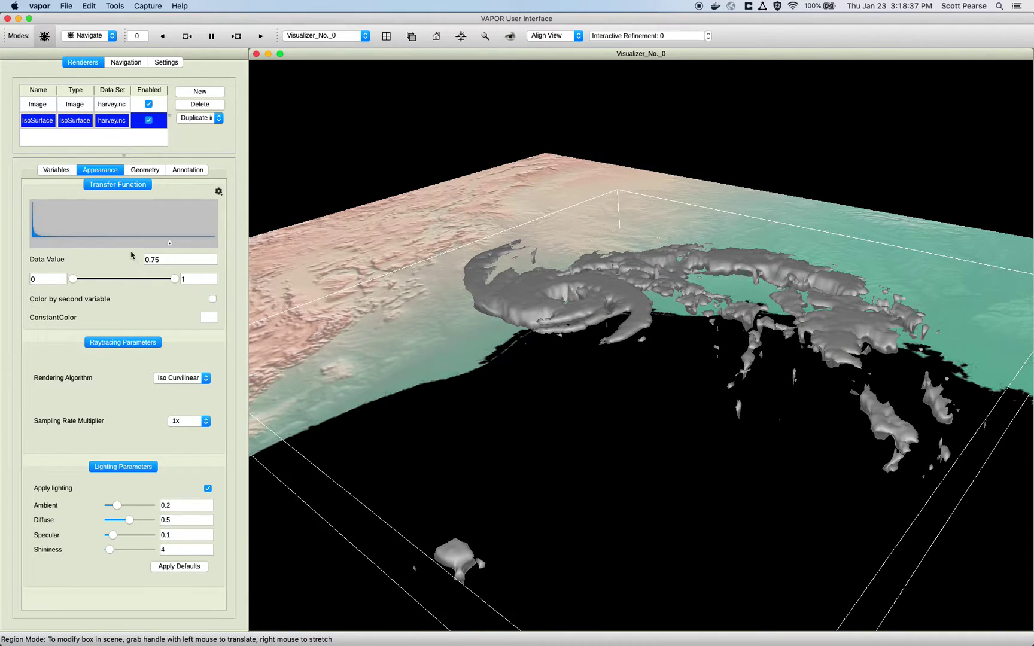
click(55, 243)
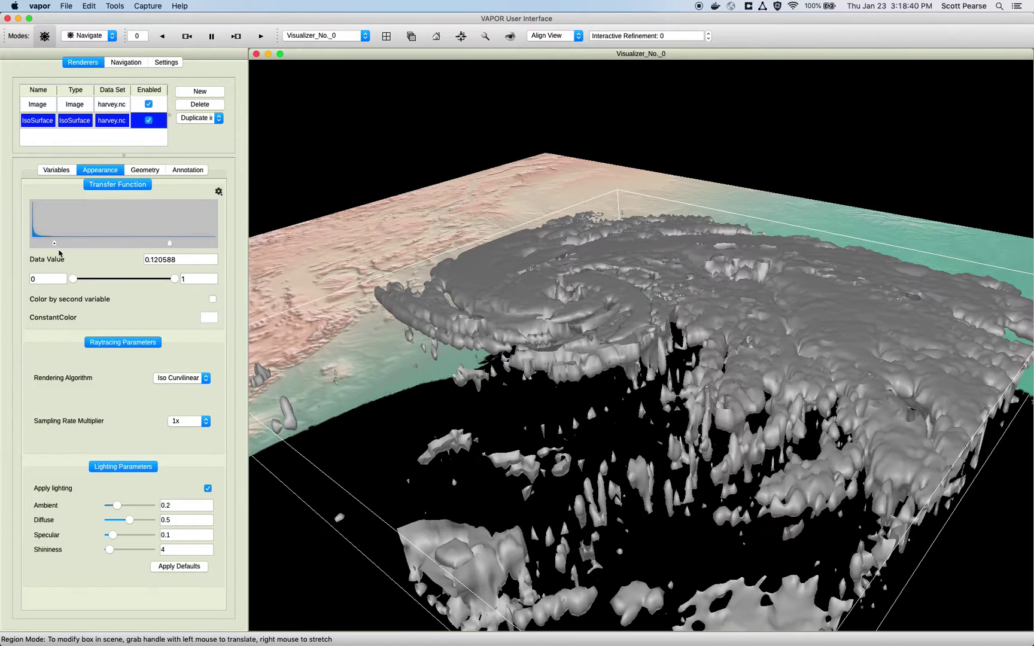
click(104, 244)
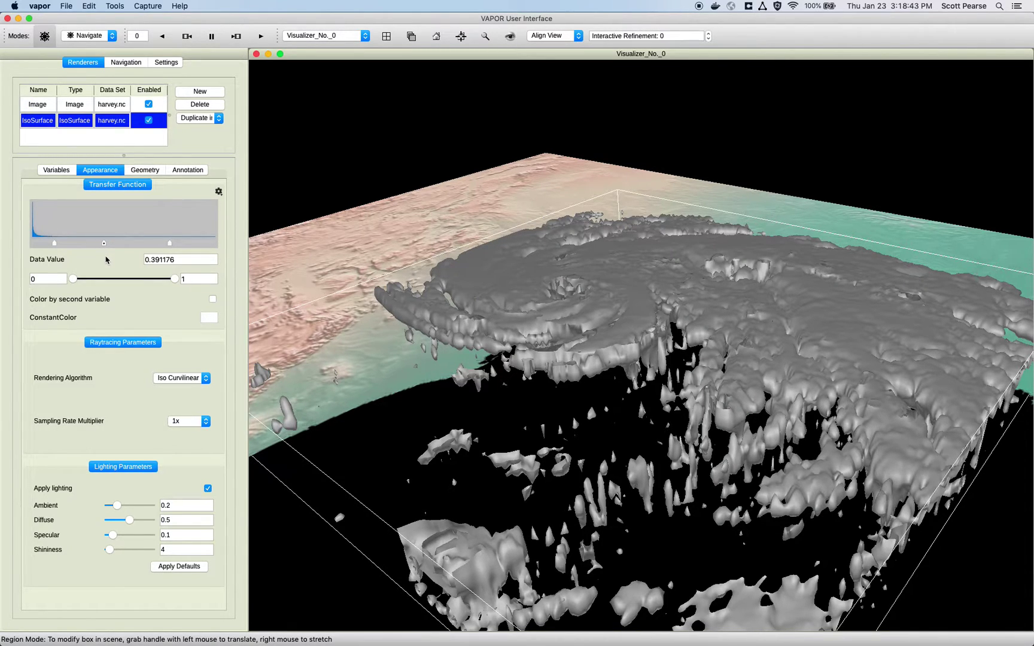
click(135, 243)
click(193, 245)
click(42, 243)
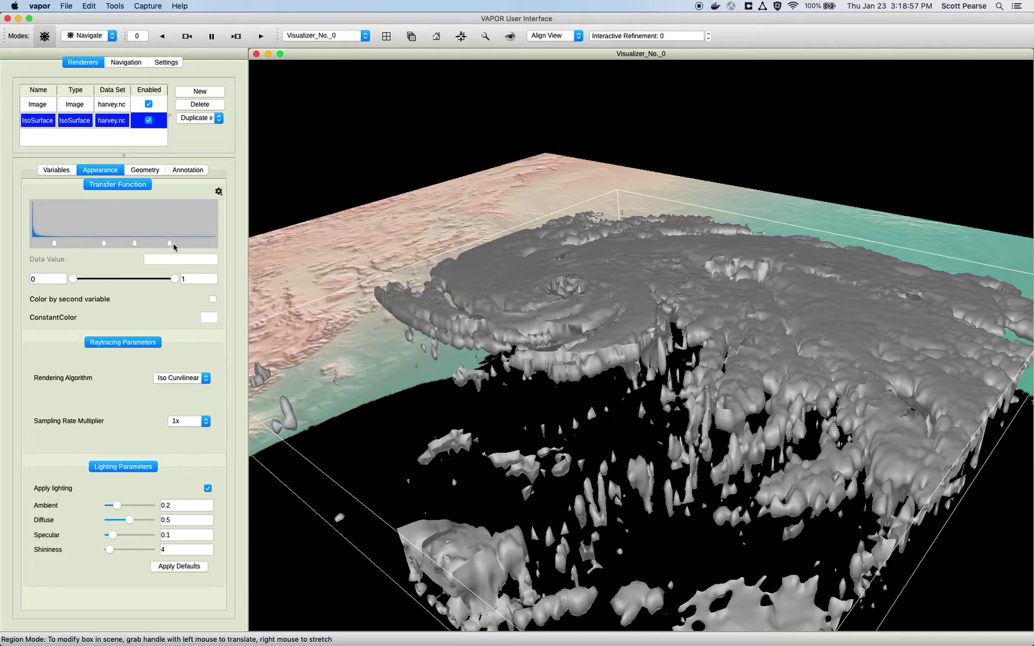
Delete the two middle isovalues, keeping only 0.120588 and 0.75
click(135, 243)
key(Delete)
click(104, 243)
key(Delete)
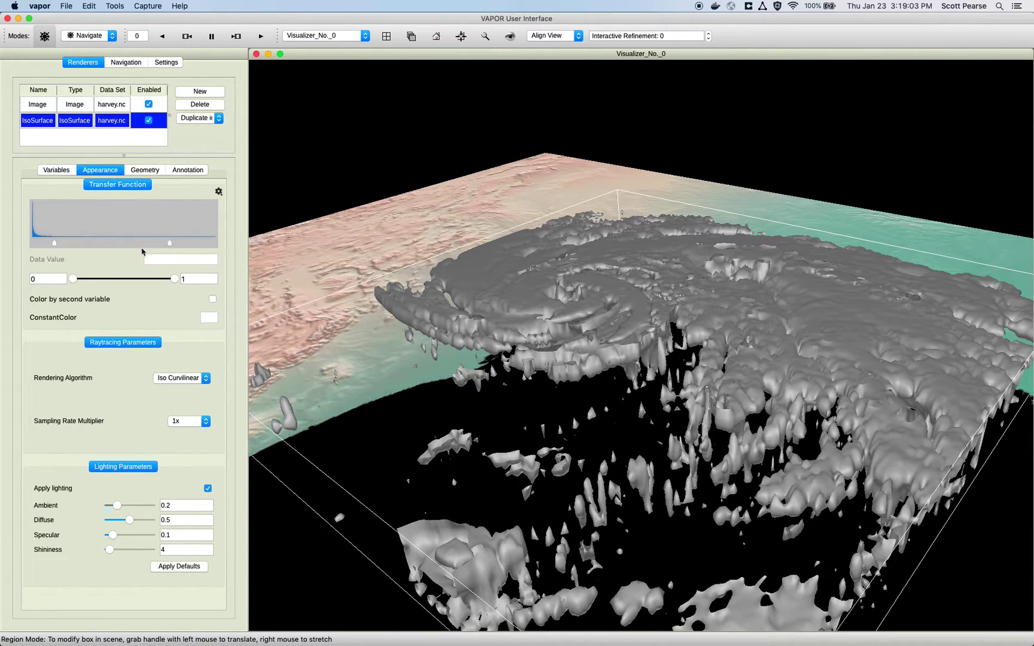
Check the 0.75 and 0.120588 isovalues and the CLDFRA variable settings
click(169, 243)
click(53, 243)
click(61, 170)
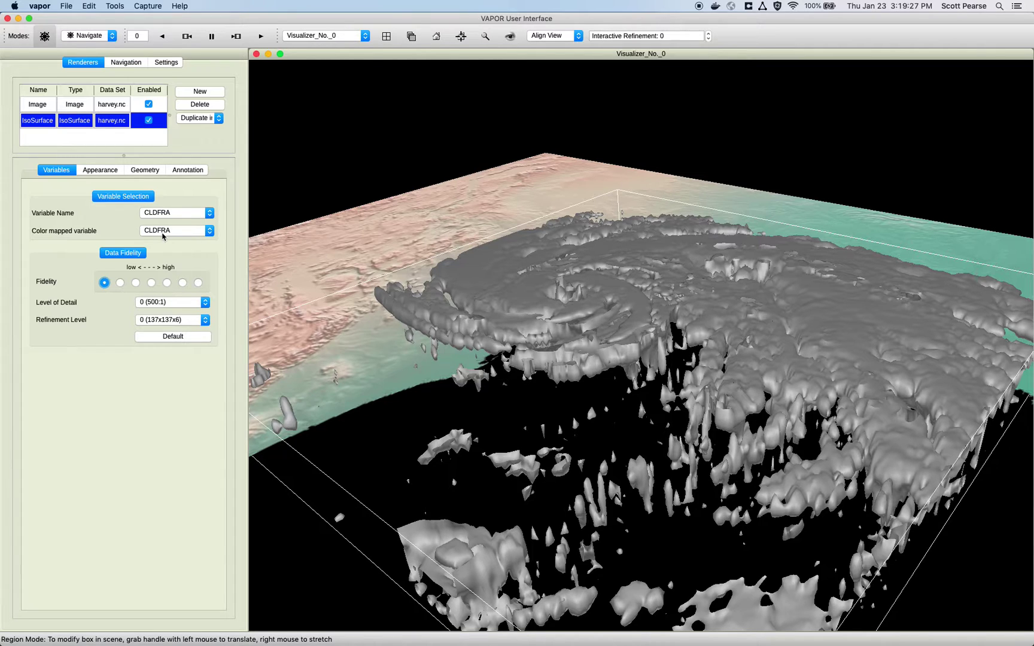
click(91, 173)
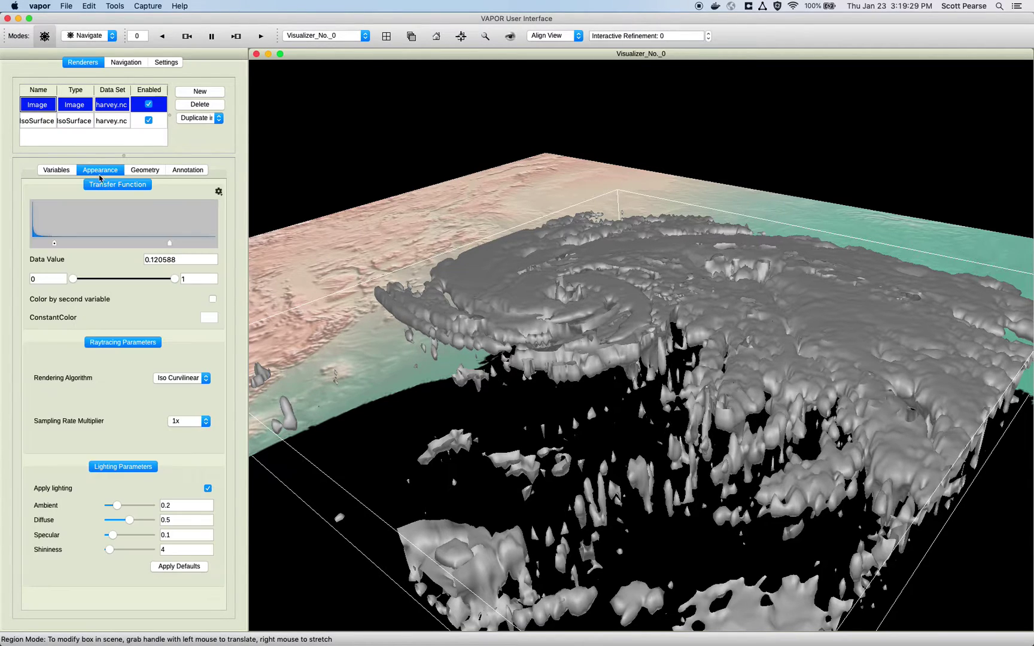
Enable 'Color by second variable' with the blue-to-red map, restore full opacity, and open the colour-mapped variable list
click(213, 299)
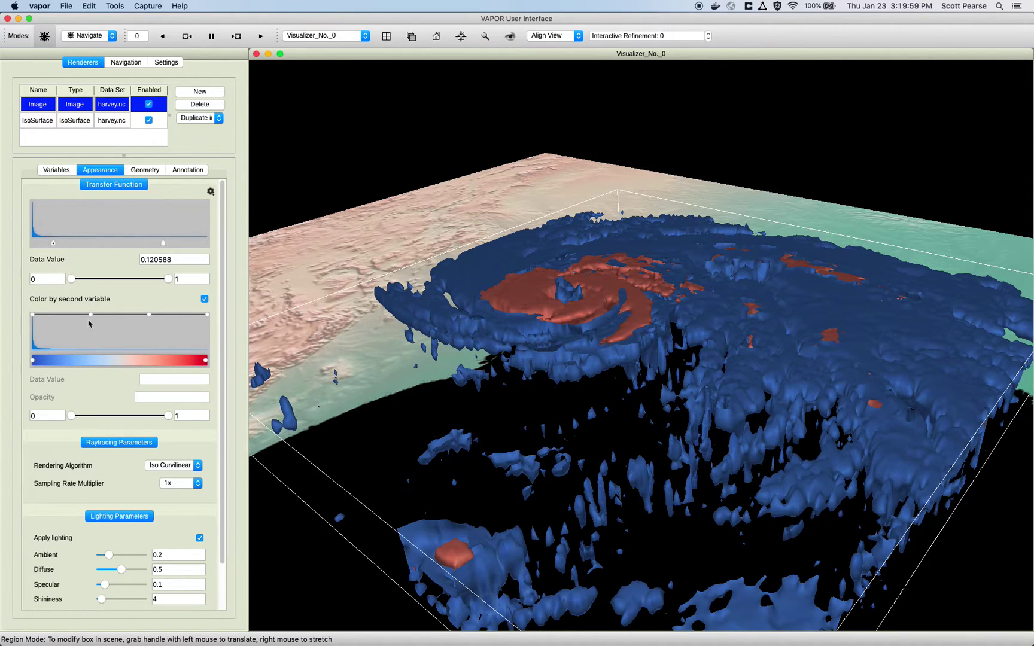
drag(90, 315, 69, 380)
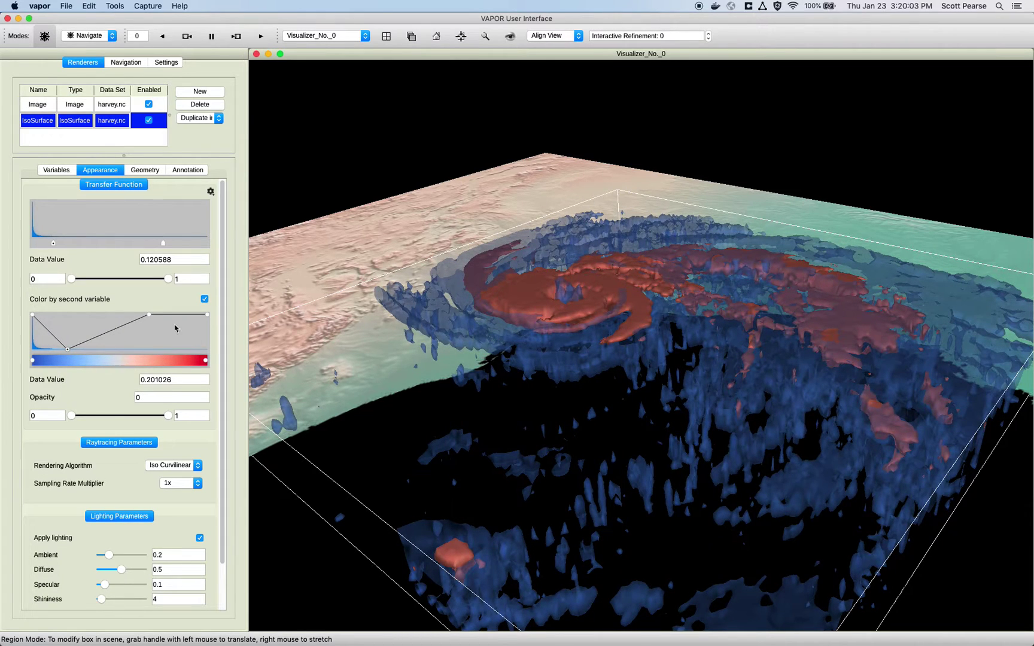
mouse_move(150, 317)
mouse_down()
mouse_move(183, 342)
mouse_move(154, 302)
mouse_up()
drag(68, 350, 74, 314)
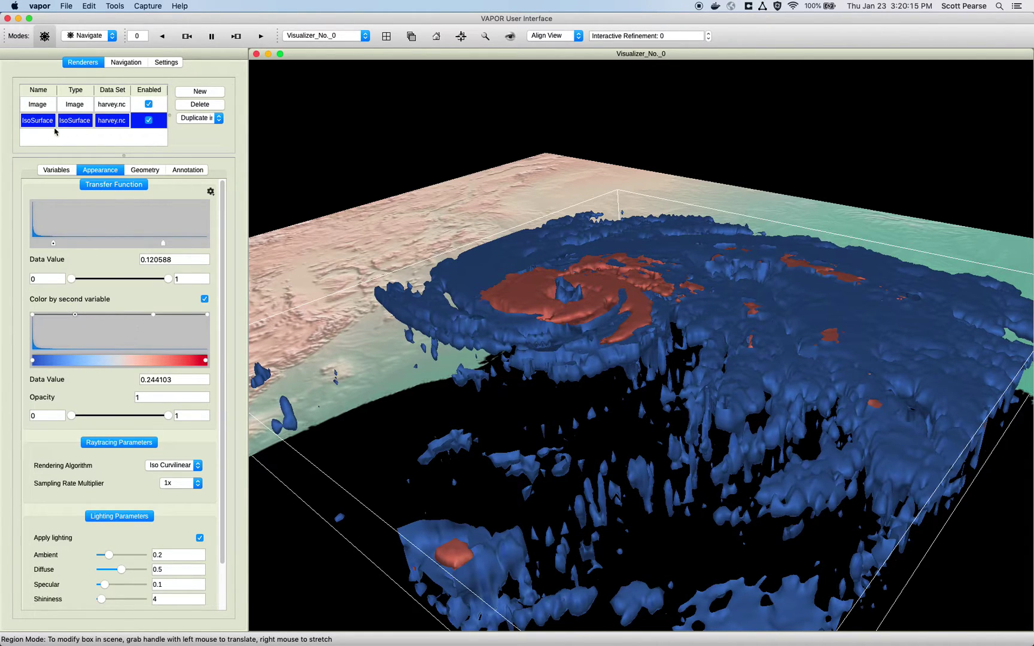
click(56, 170)
click(192, 231)
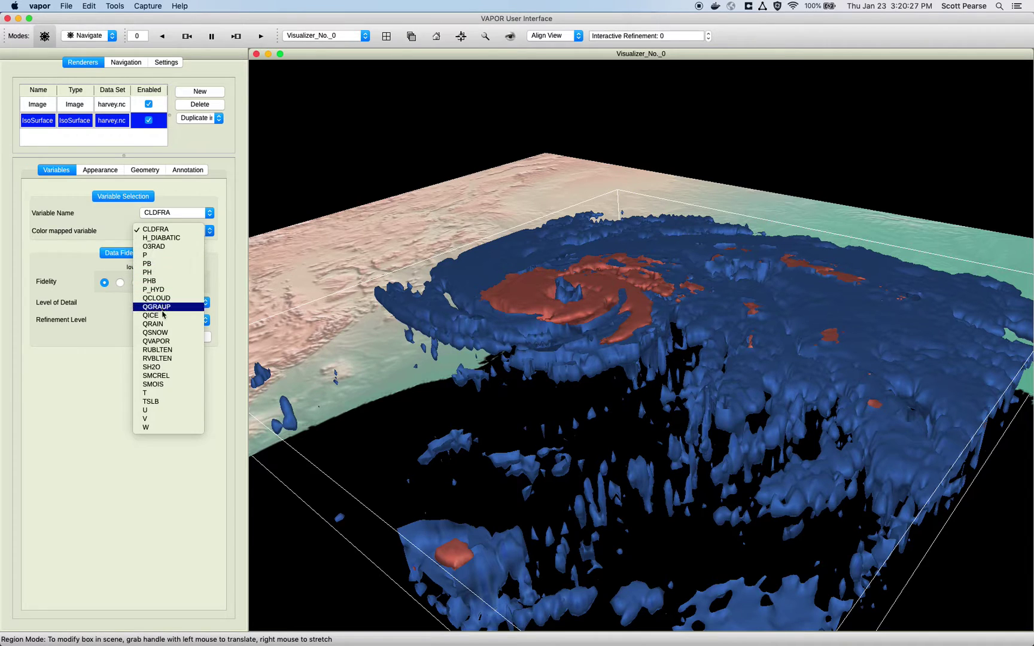
Colour the isosurface by T and widen the blue end of the colour map
click(170, 390)
drag(612, 384, 622, 421)
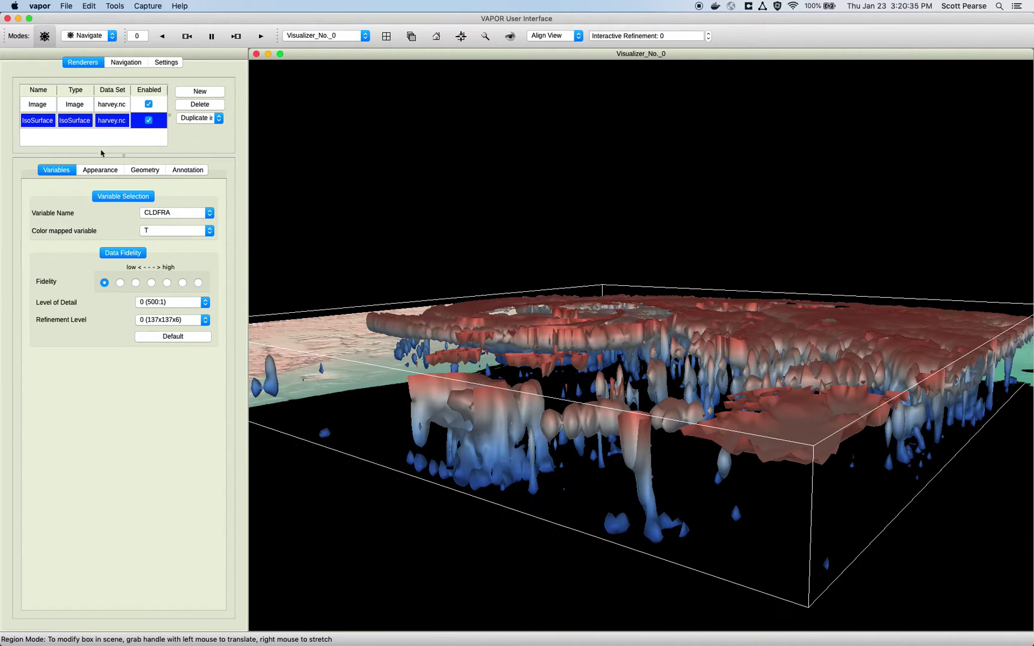
click(99, 170)
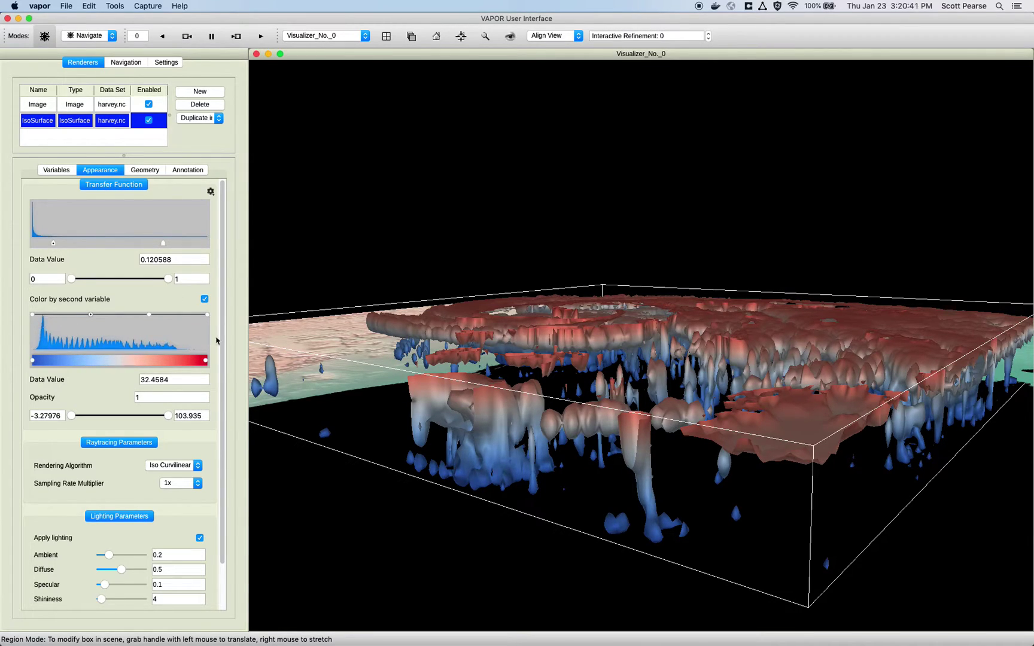
drag(32, 360, 70, 360)
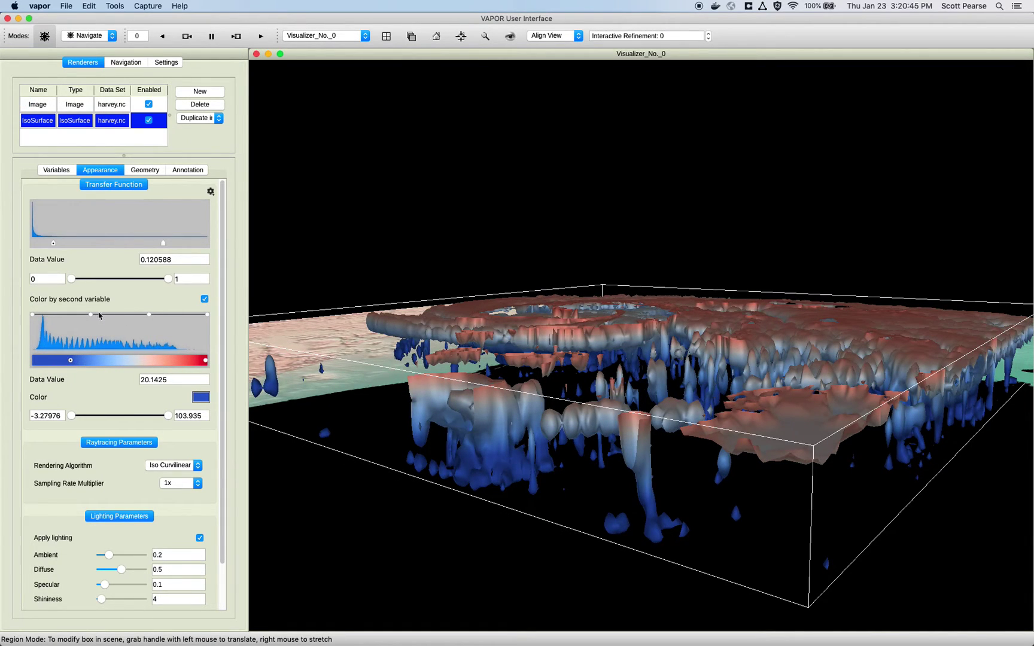
drag(112, 317, 108, 364)
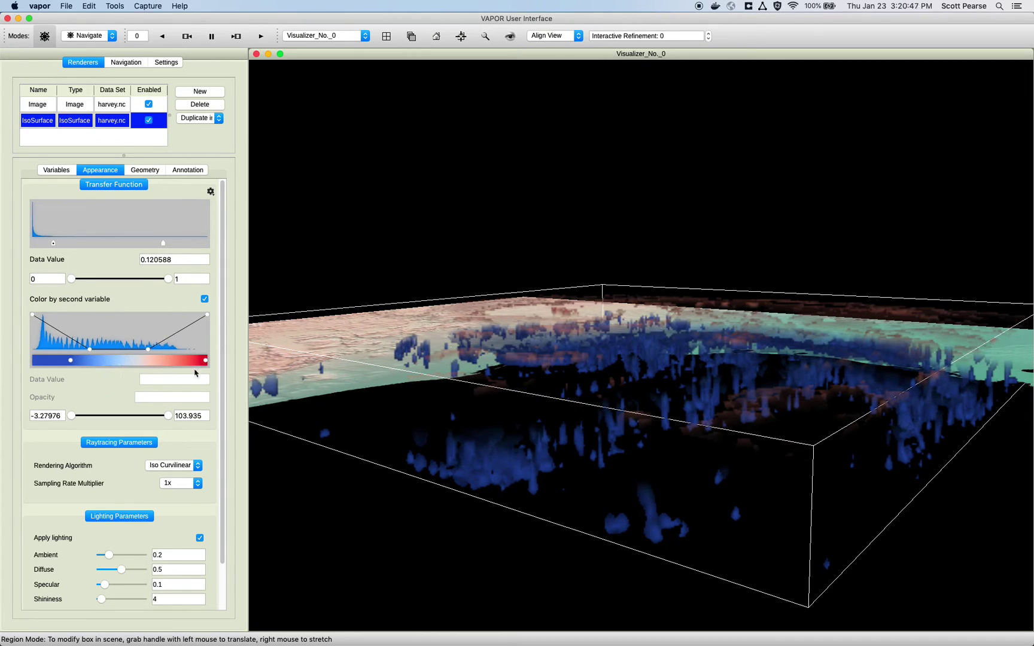
drag(646, 383, 608, 352)
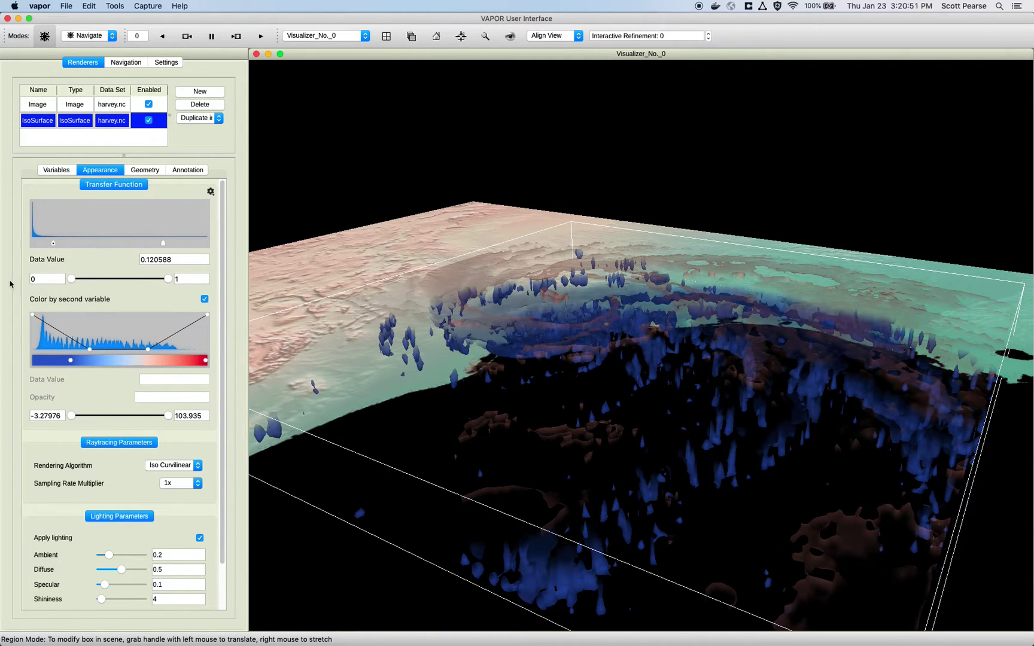
Make the whole surface opaque again and delete the lower isovalue
drag(56, 245, 61, 246)
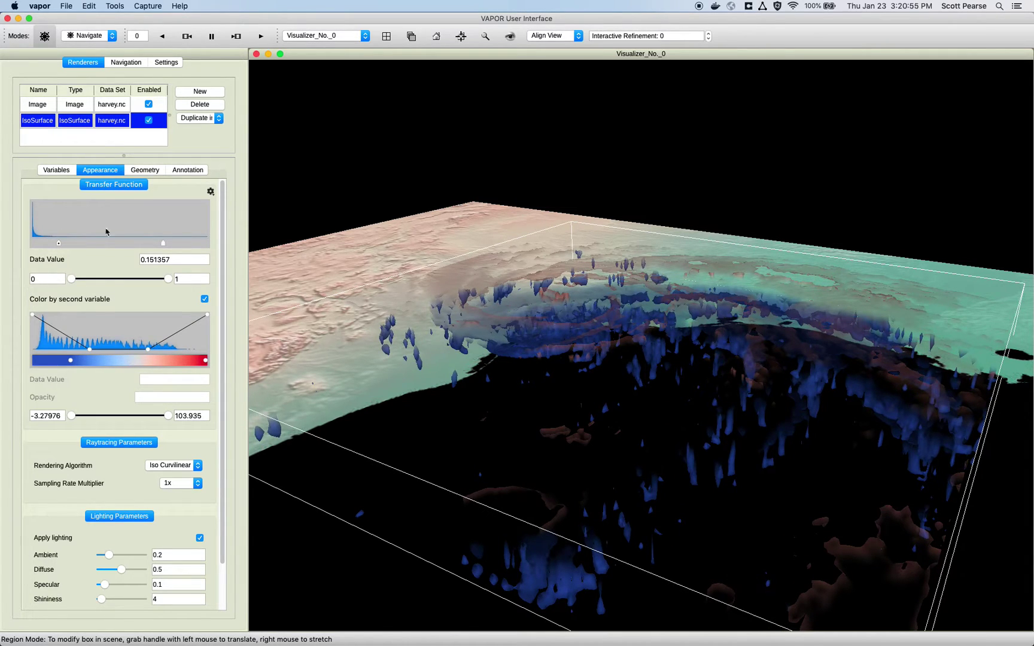
drag(114, 350, 112, 293)
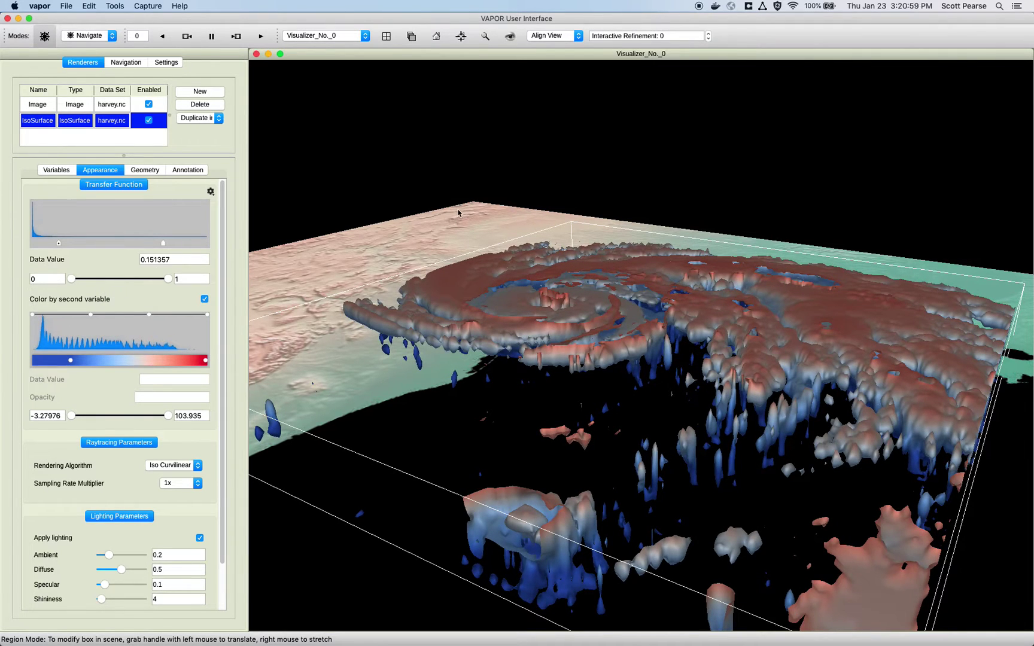
click(58, 242)
key(Delete)
Orbit and zoom in over the hurricane to view its eye and spiral bands from above
drag(560, 315, 577, 386)
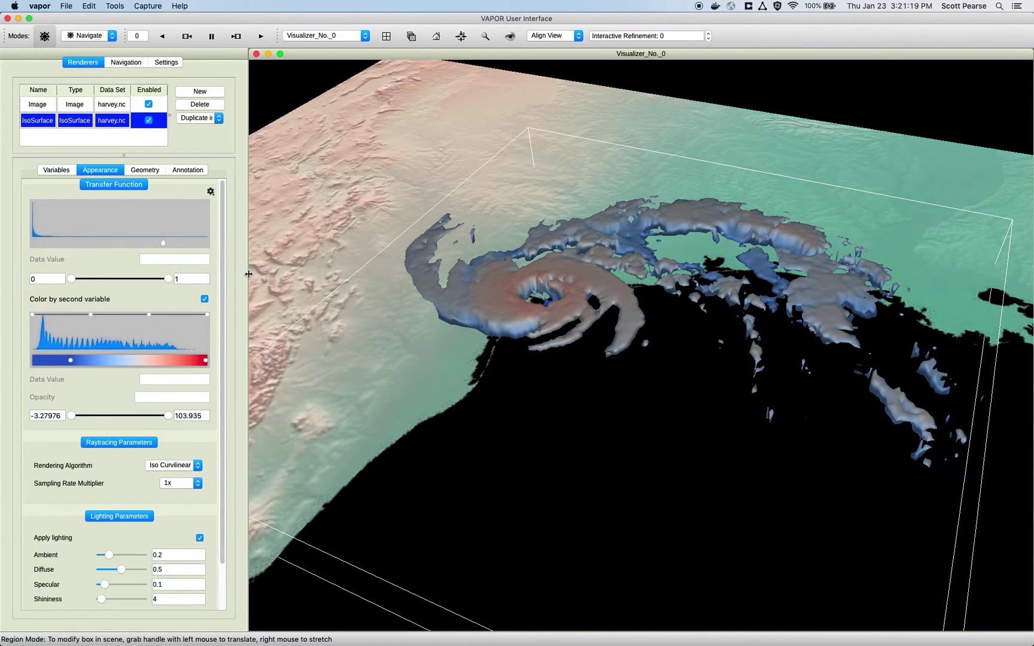
right_drag(538, 323, 318, 115)
drag(497, 425, 602, 375)
In Region mode, pull the region box's front face in around the storm, then orbit and zoom out to check
click(89, 35)
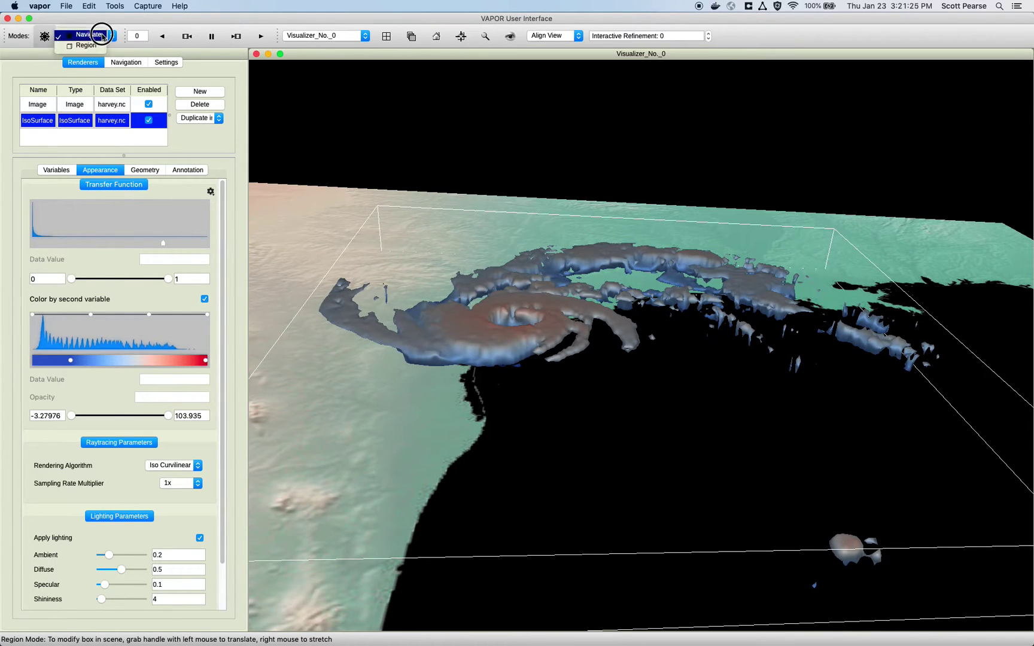
click(85, 45)
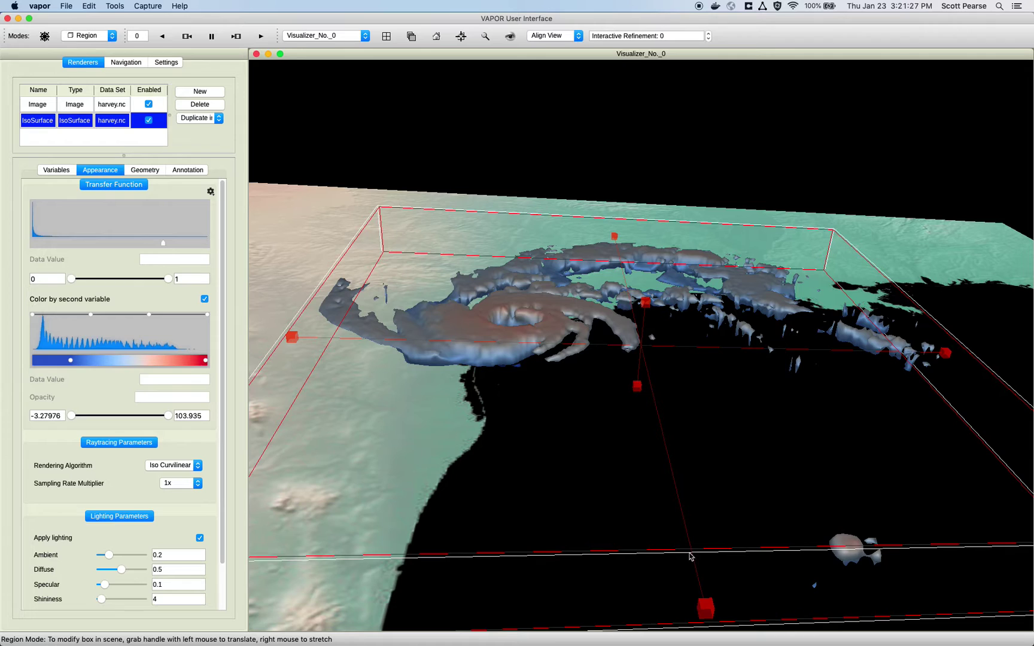
drag(694, 569, 579, 184)
drag(671, 467, 636, 133)
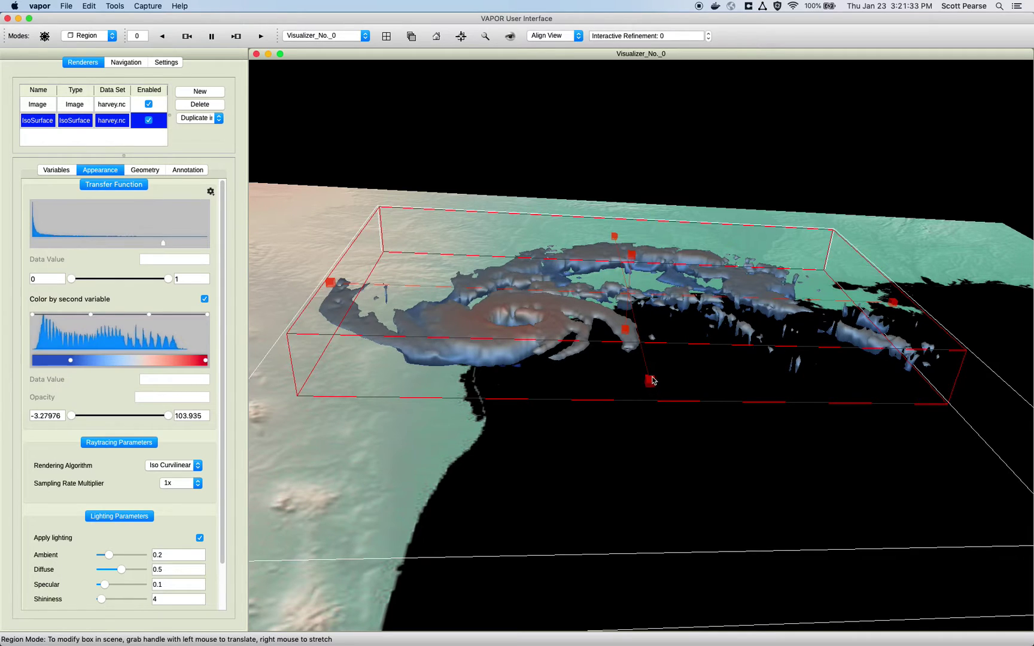
drag(648, 323, 644, 281)
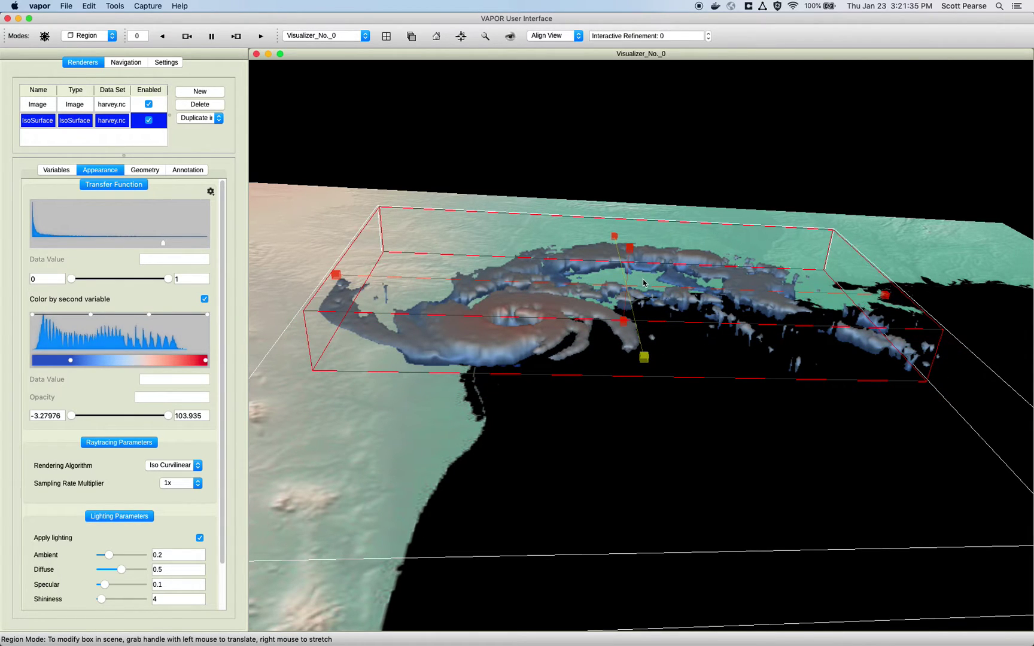
drag(510, 452, 677, 353)
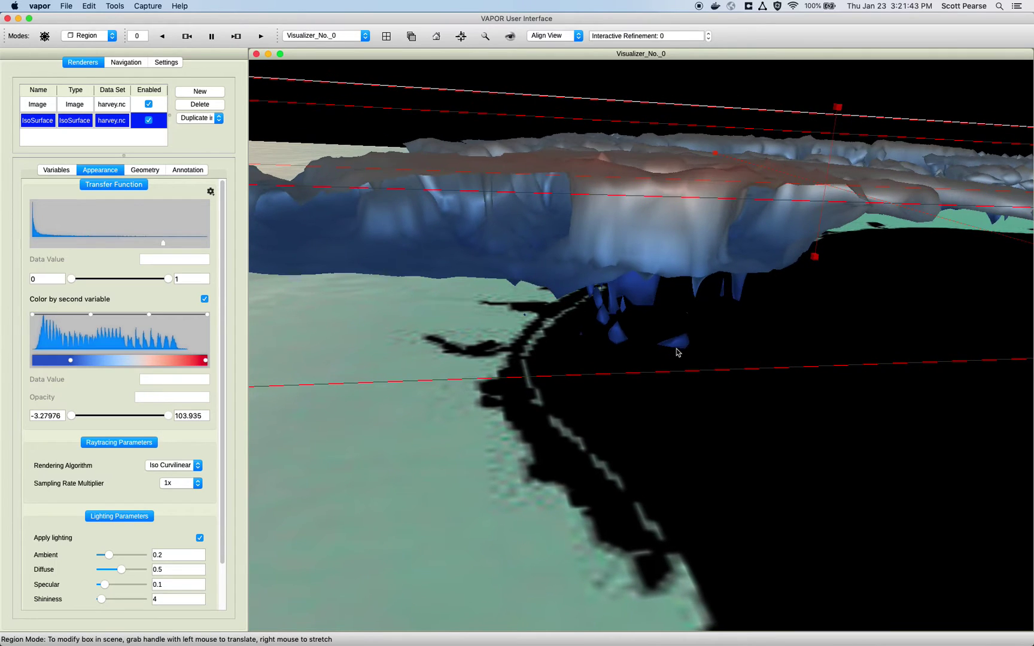
mouse_move(789, 266)
mouse_down()
mouse_move(787, 240)
mouse_move(826, 242)
mouse_move(826, 251)
mouse_move(791, 247)
mouse_move(771, 264)
mouse_up()
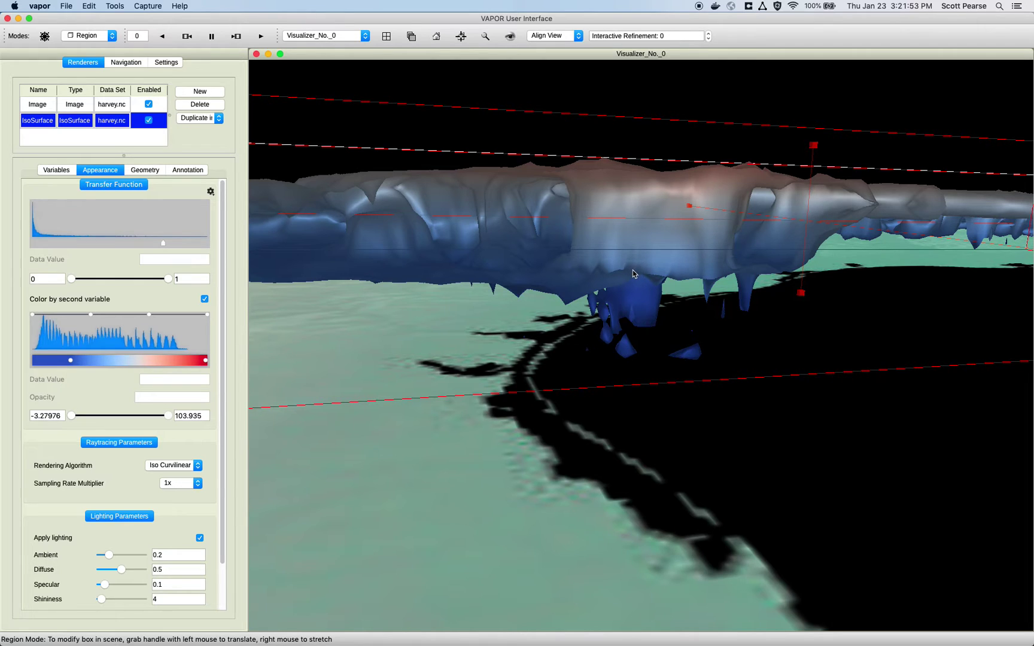
right_drag(653, 379, 433, 278)
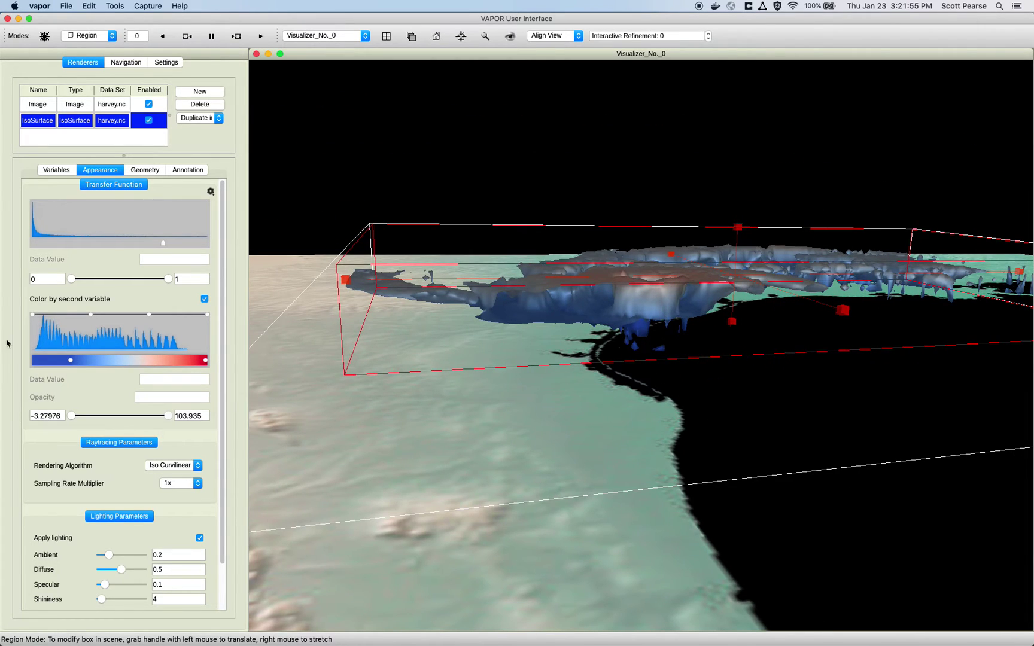
drag(220, 309, 219, 393)
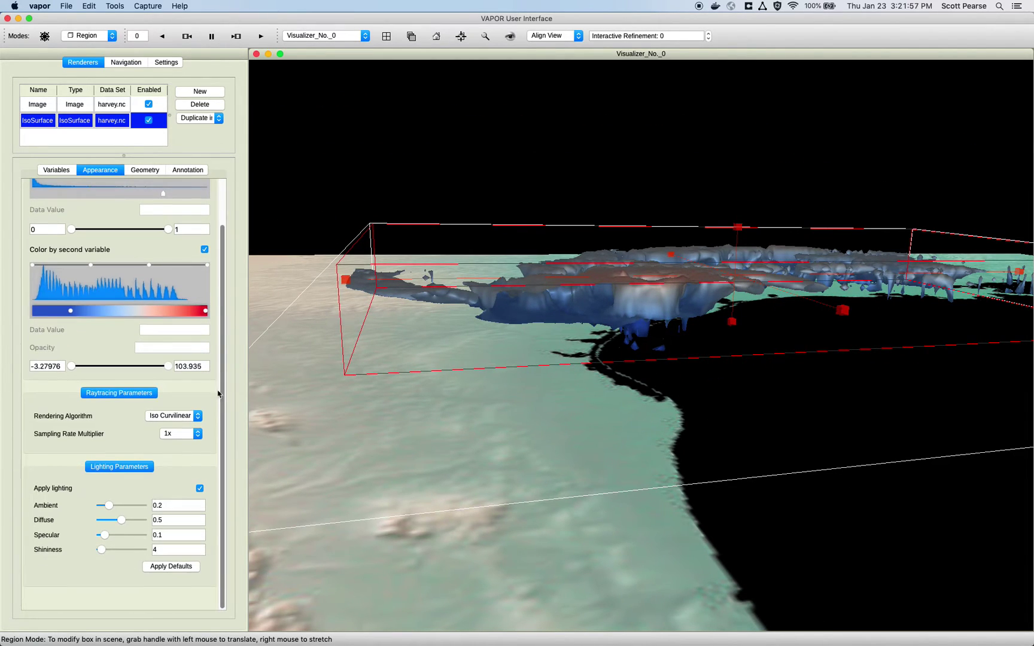
Tilt the view down onto the storm and list the isosurface's Rendering Algorithm choices
drag(689, 313, 677, 403)
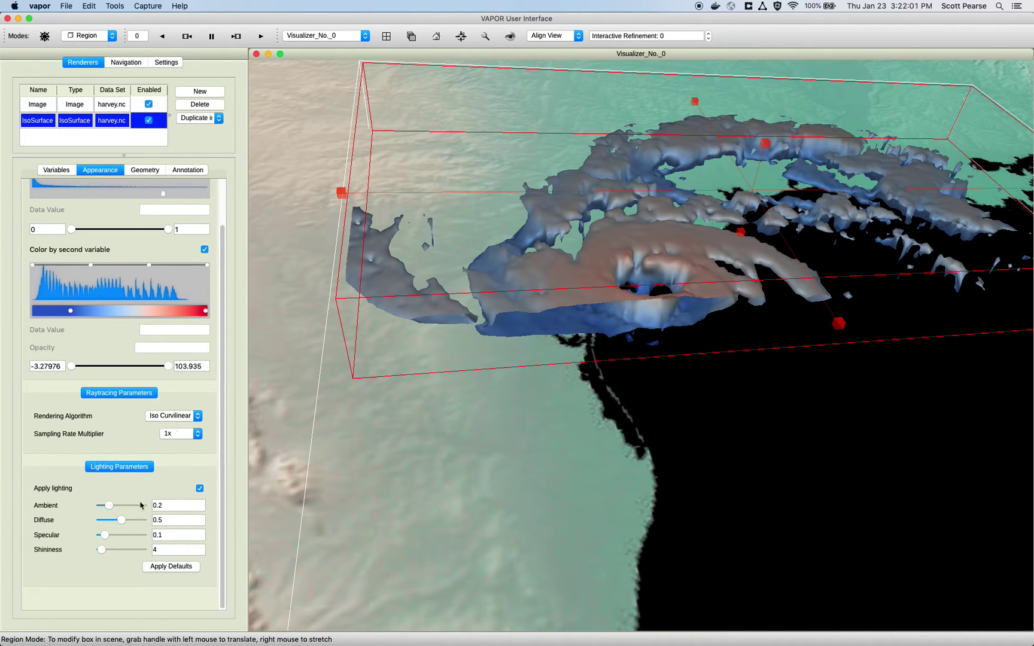
drag(582, 281, 588, 268)
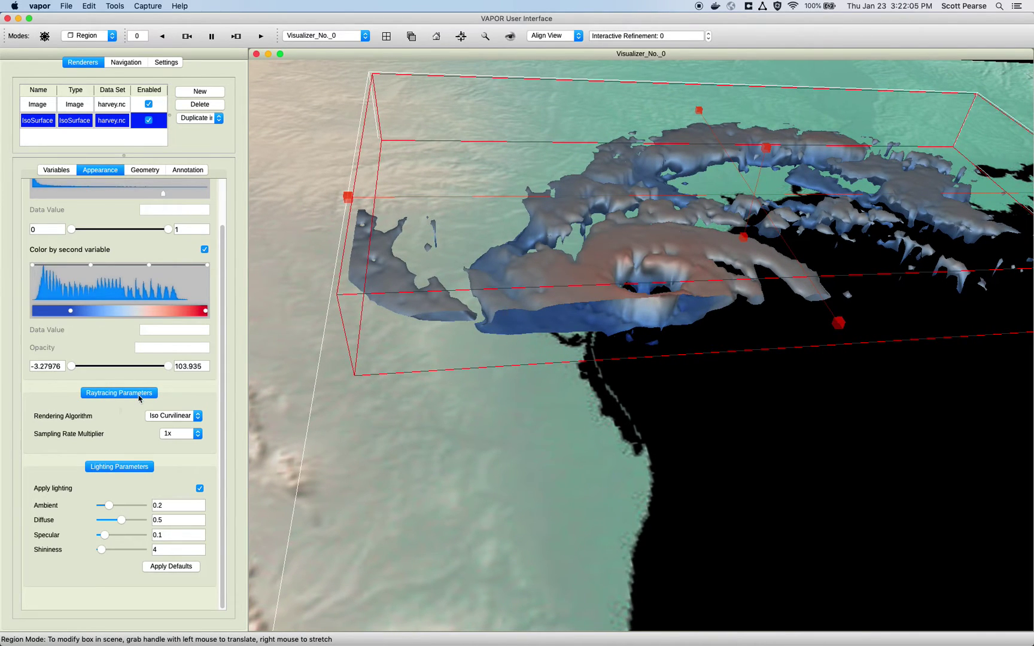
click(175, 417)
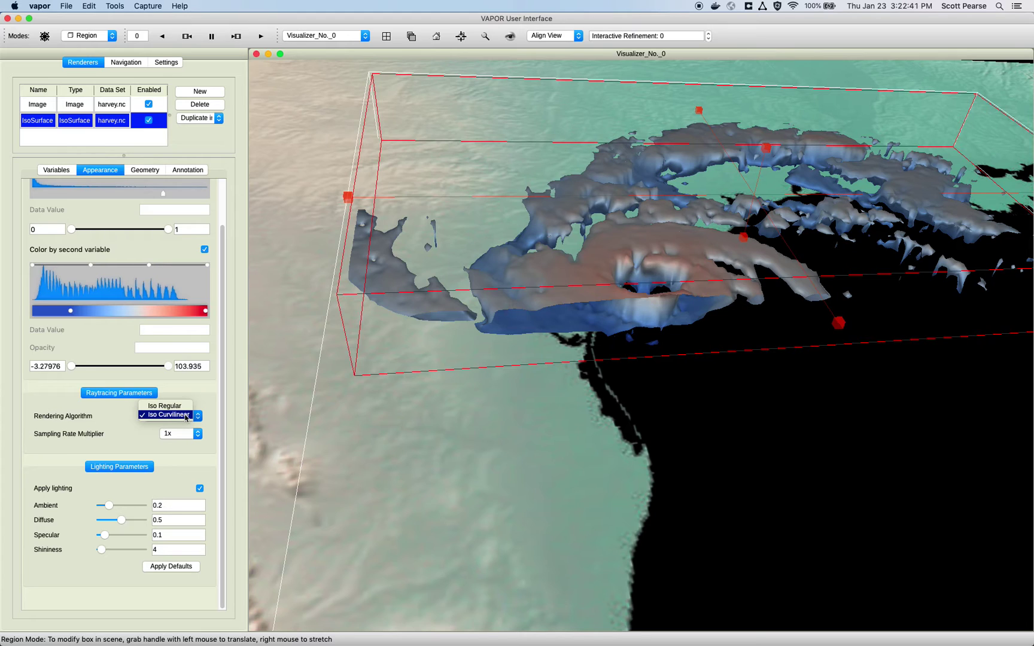
Try the Iso Regular rendering algorithm, then switch back to Iso Curvilinear
click(165, 406)
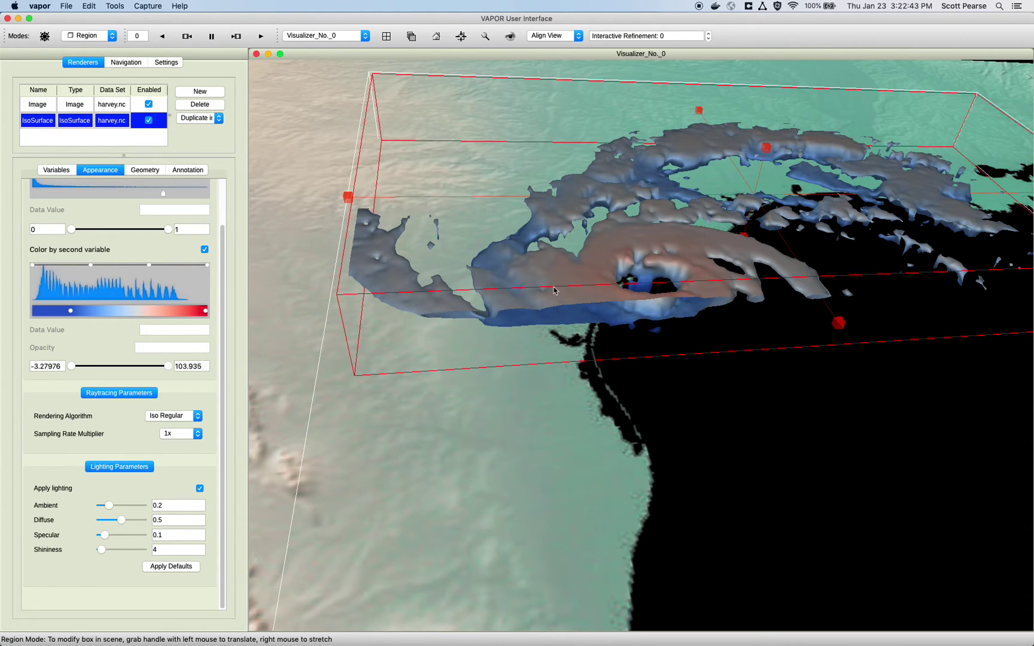
click(197, 415)
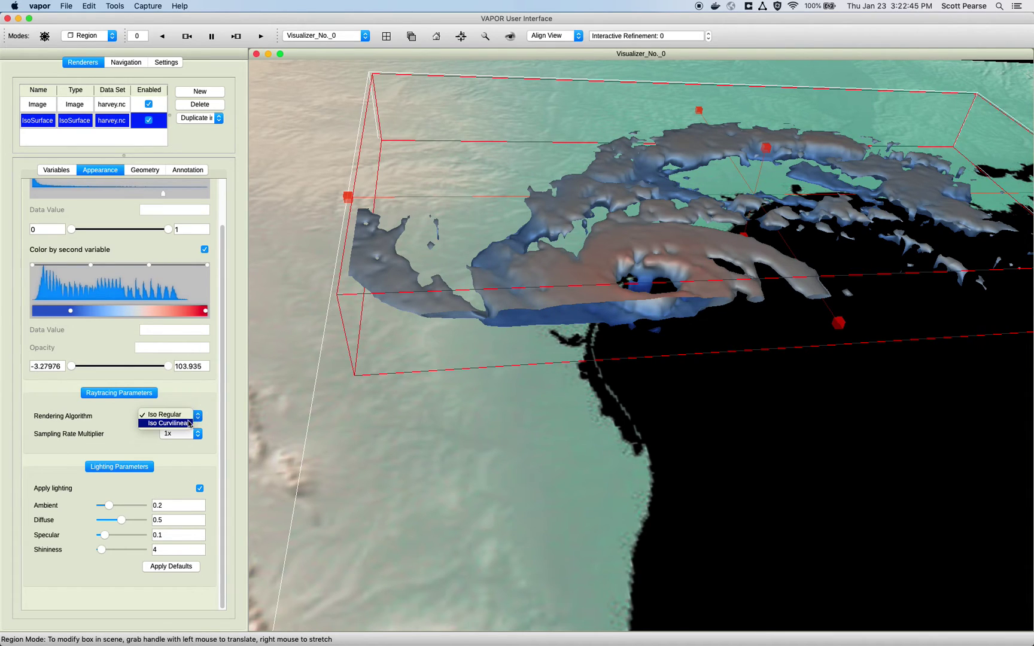
click(169, 423)
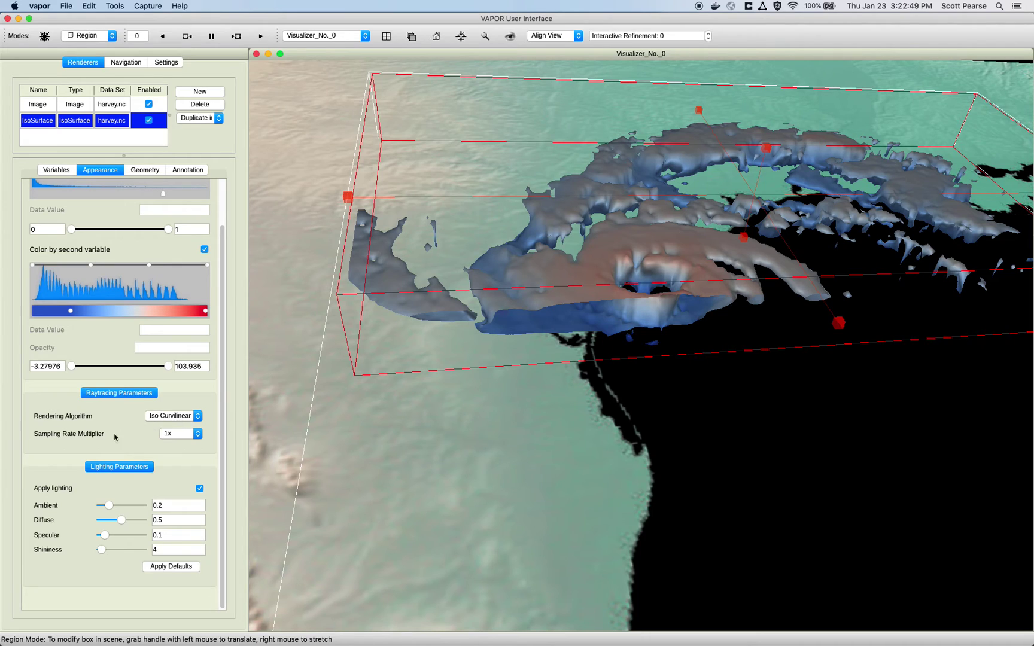
Compare 2x and 4x sampling rates and unlit shading, ending at 1x with lighting on
click(174, 437)
click(175, 446)
drag(560, 337, 558, 341)
click(198, 435)
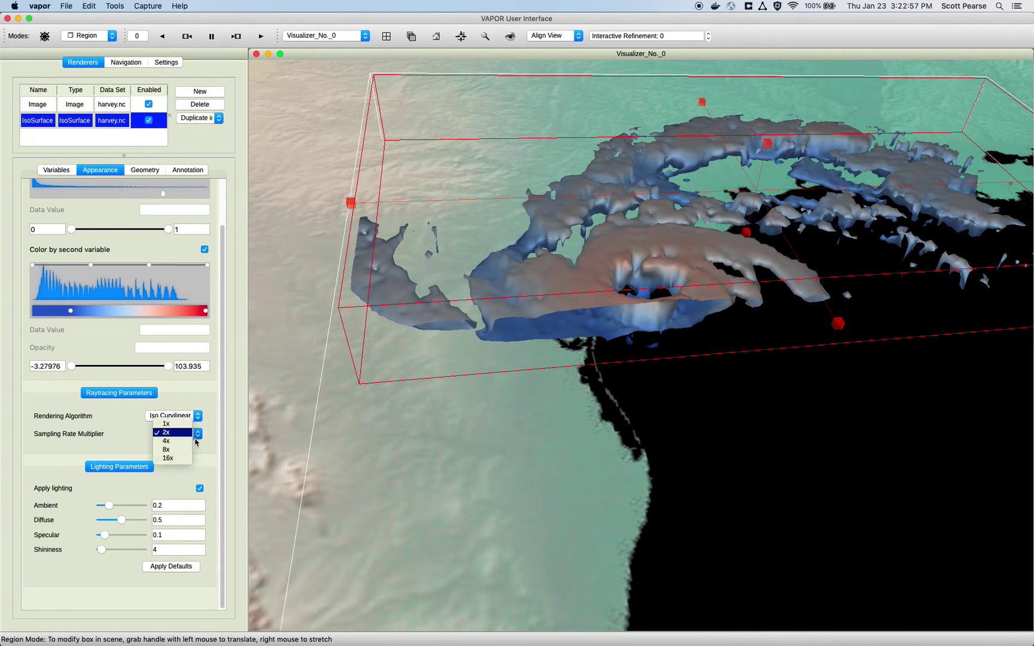
click(190, 445)
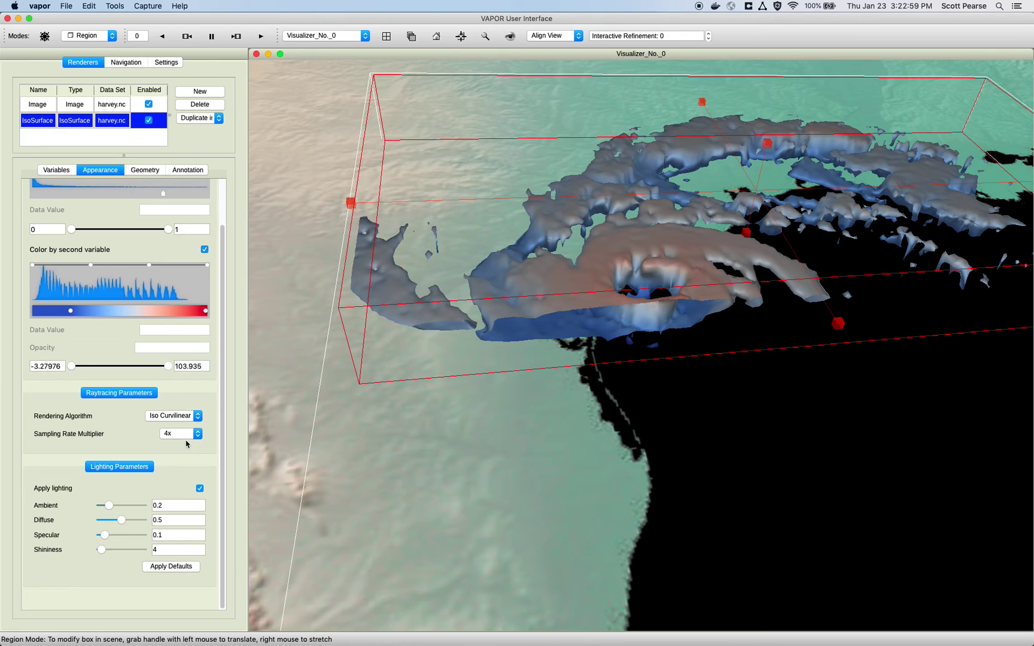
click(189, 440)
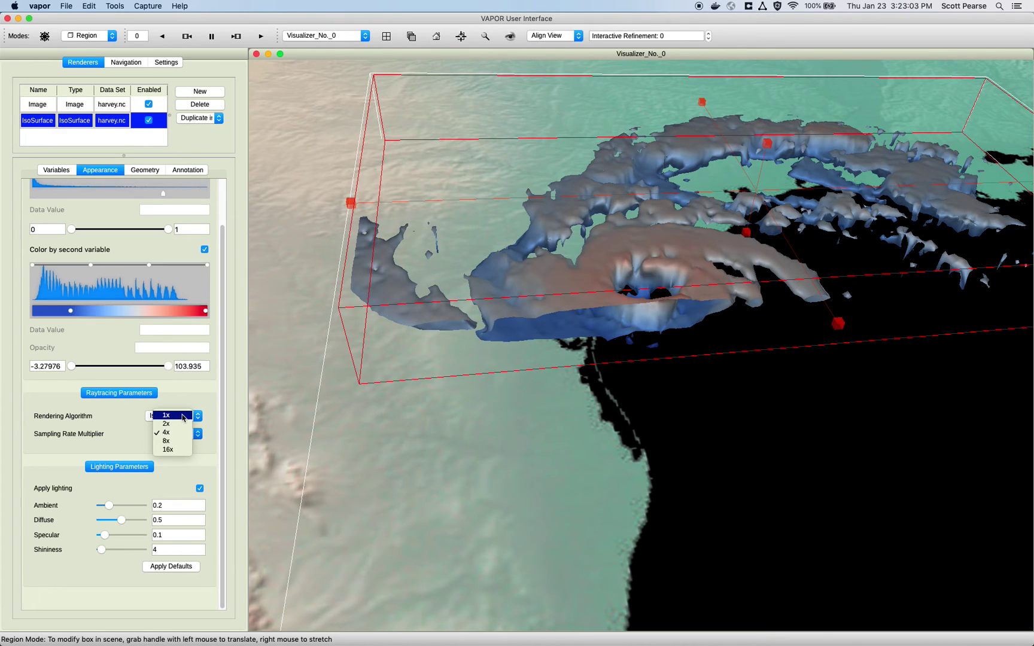
click(183, 417)
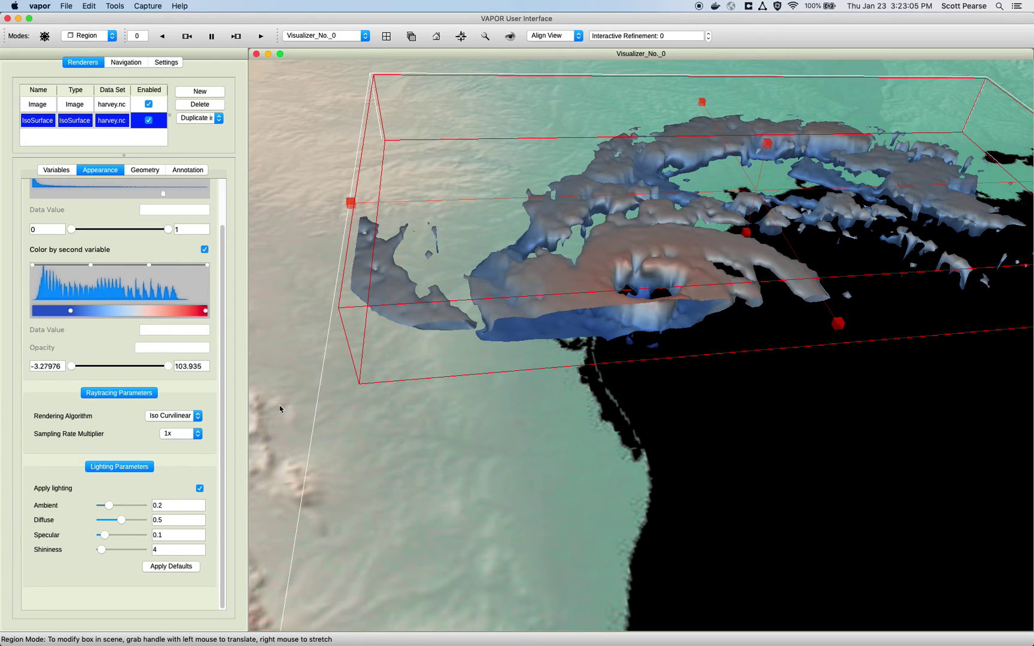
click(200, 489)
click(200, 490)
Nudge the ambient light level and toggle isosurface lighting off and back on
drag(109, 511, 111, 507)
click(200, 488)
click(201, 488)
On the Geometry tab, drag region Y minimum down to 2.589e+06 and adjust Y maximum
click(146, 170)
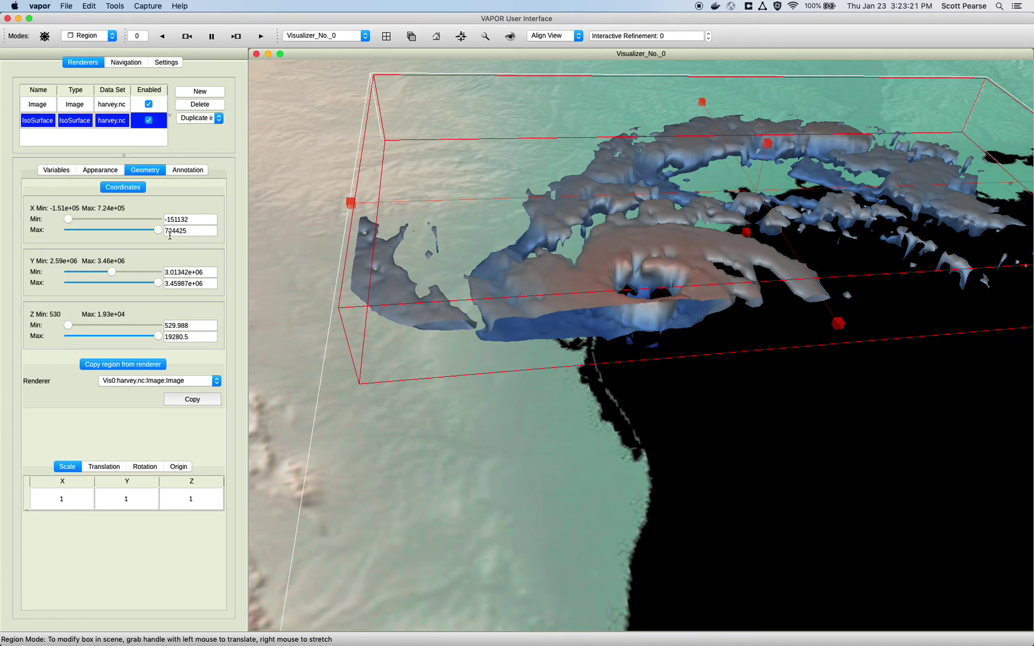
drag(115, 273, 51, 277)
drag(497, 174, 428, 177)
mouse_move(157, 282)
mouse_down()
mouse_move(127, 282)
mouse_move(166, 281)
mouse_up()
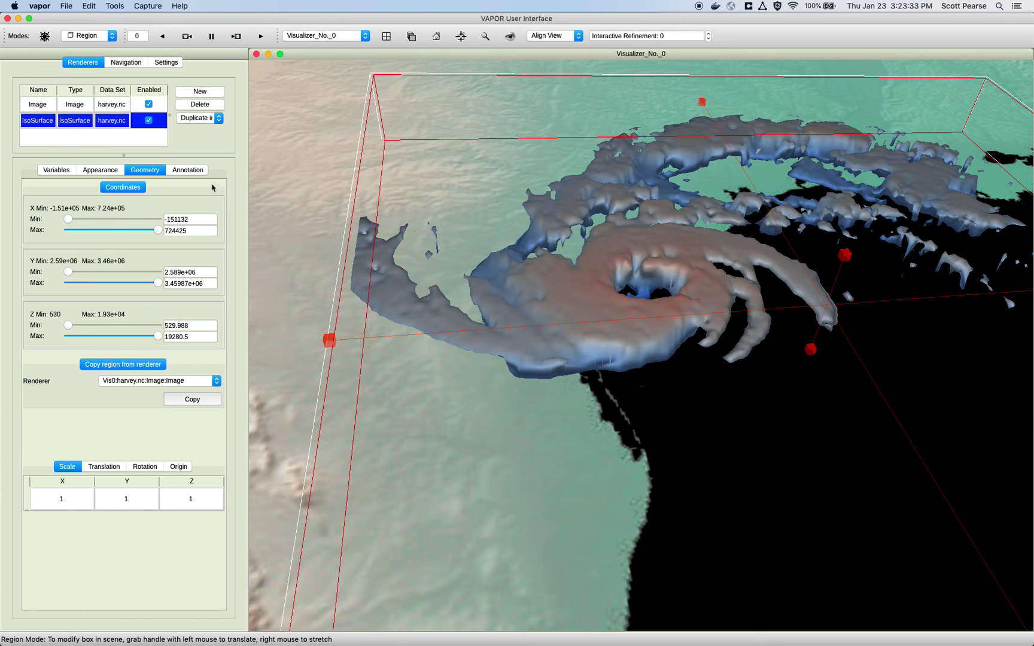
Reset to the home view, show the CLDFRA-by-T variable settings, and orbit toward the coastline
click(188, 170)
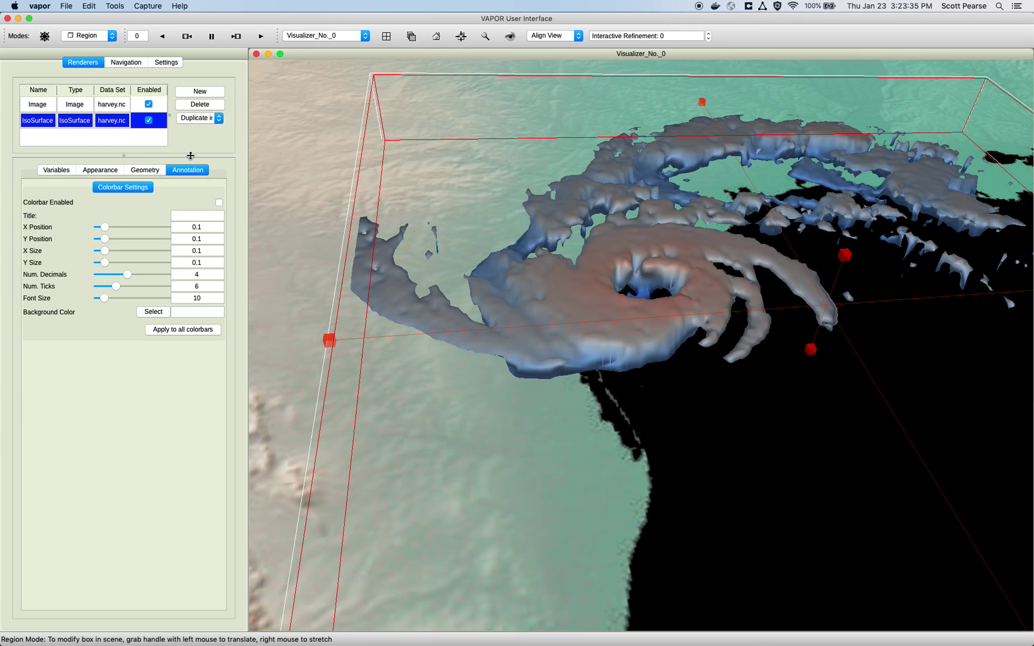
click(473, 312)
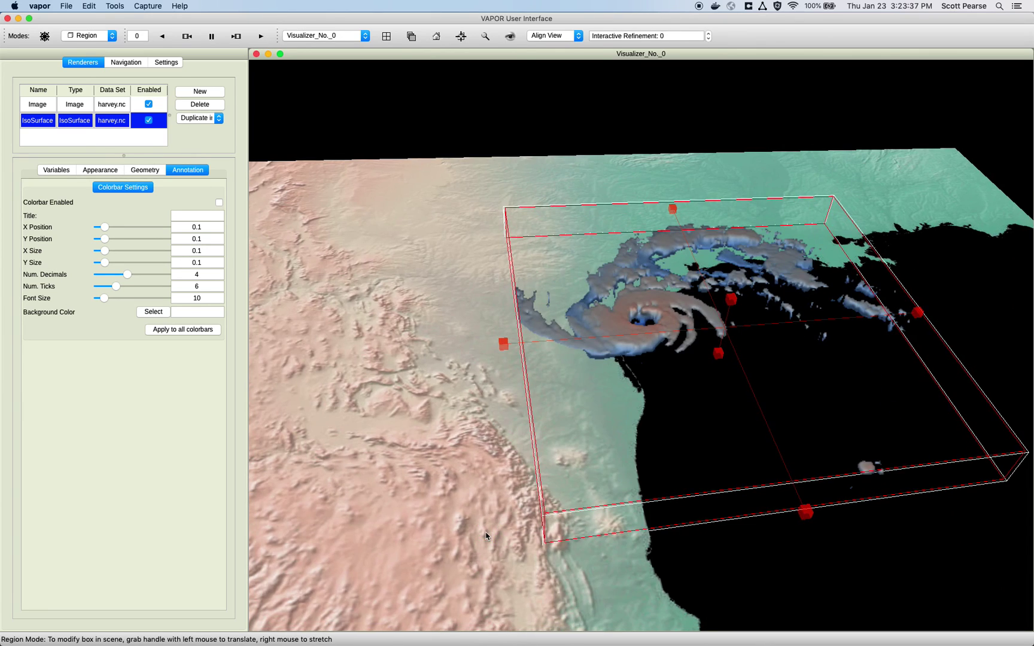
click(67, 172)
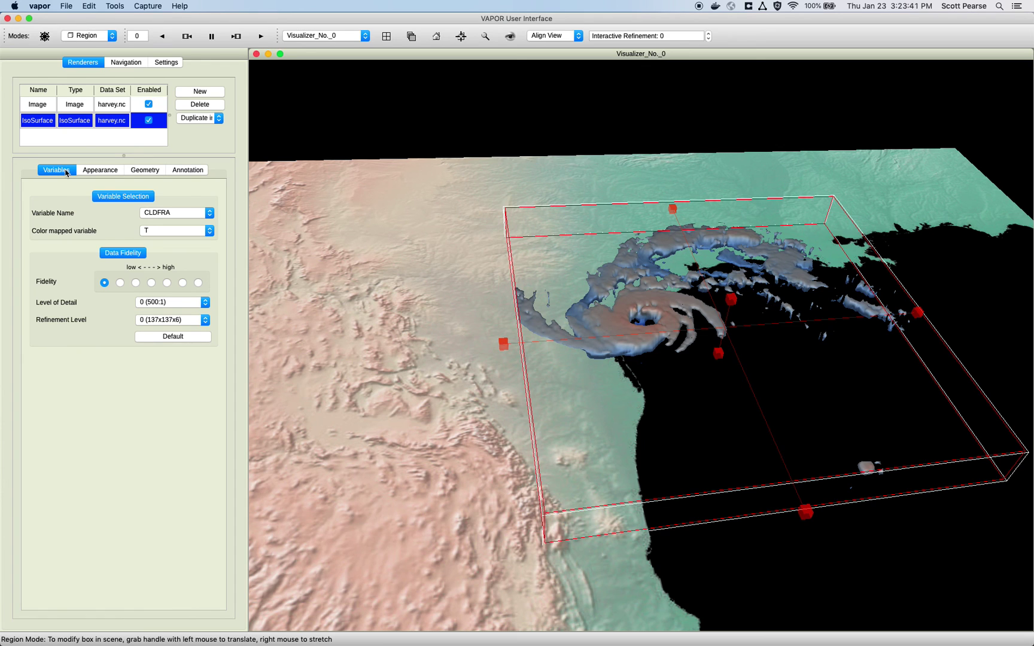
drag(536, 462, 663, 334)
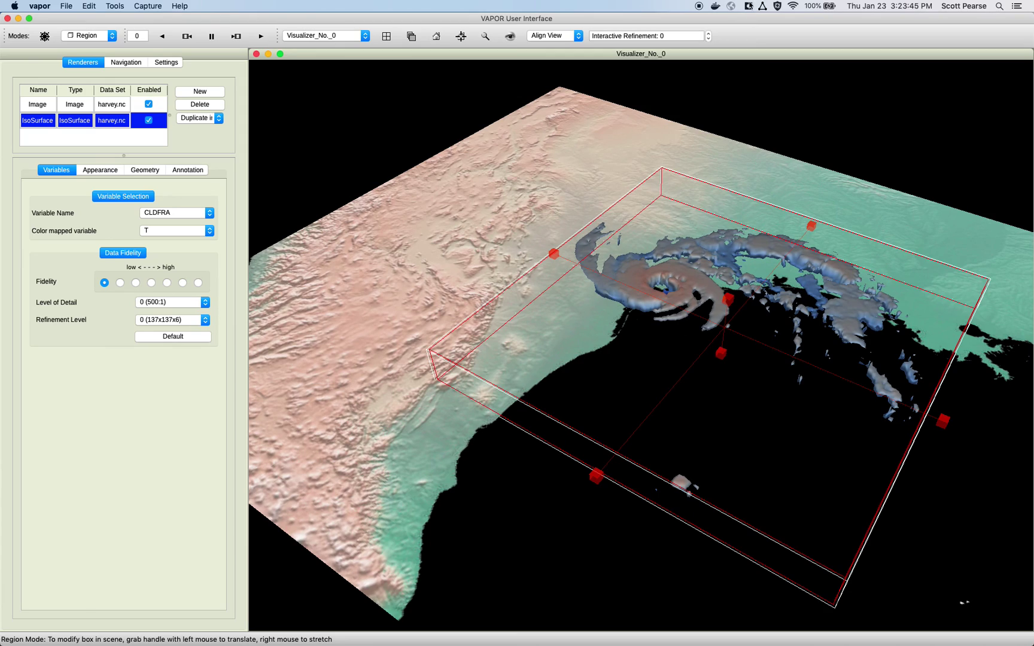